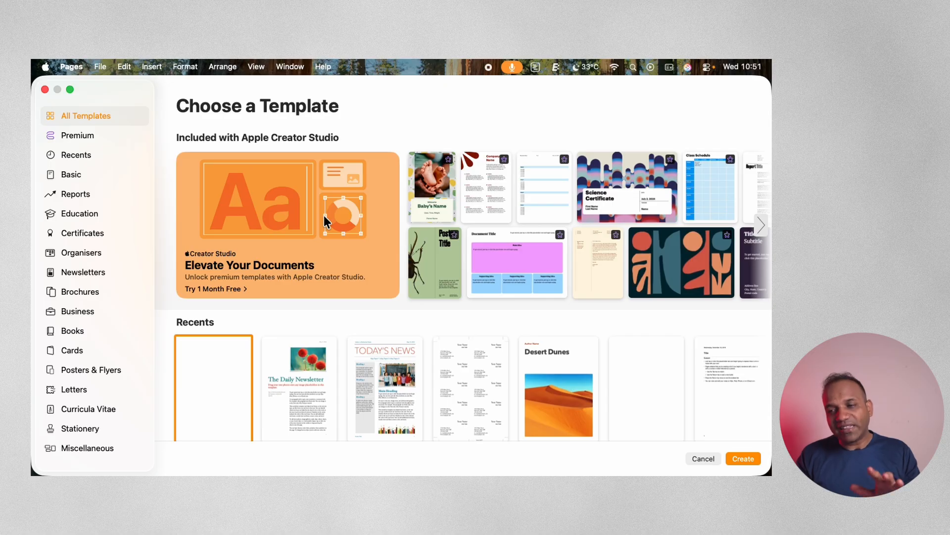
Step: Create a document from the Journal Newsletter template in the Newsletters category
{"action": "left_click", "coordinate": [84, 272]}
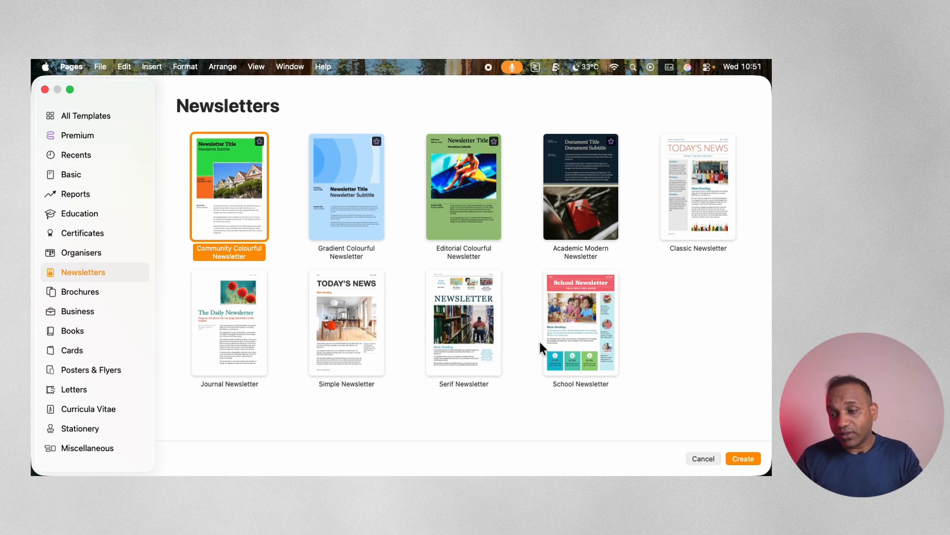
{"action": "double_click", "coordinate": [250, 364]}
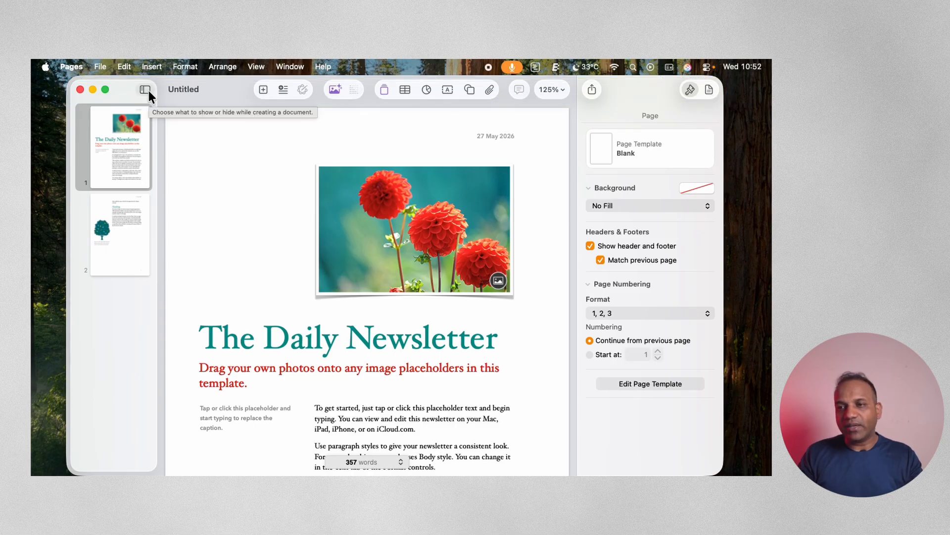
Step: Name the untitled document "daily news" and save it in the Desktop folder
{"action": "left_click", "coordinate": [194, 89]}
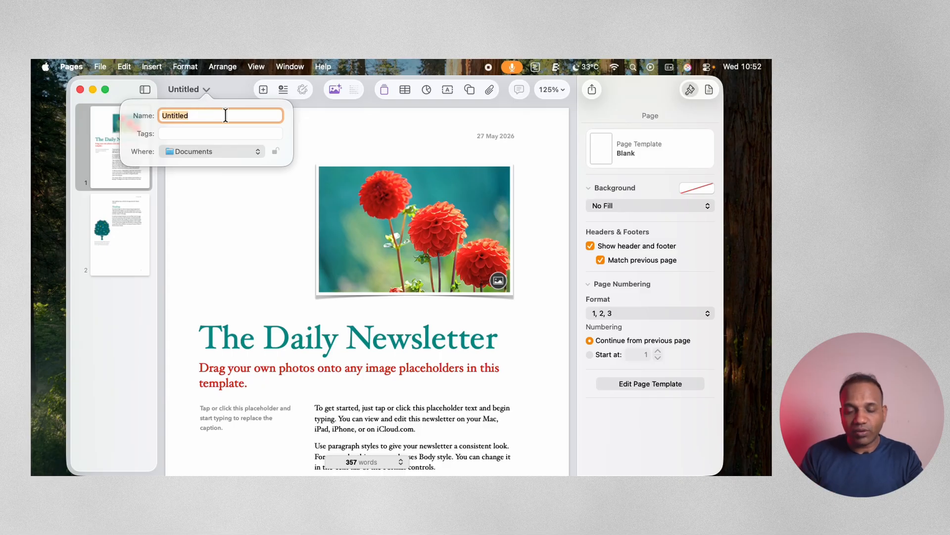
{"action": "key", "text": "BackSpace"}
{"action": "type", "text": "daily news"}
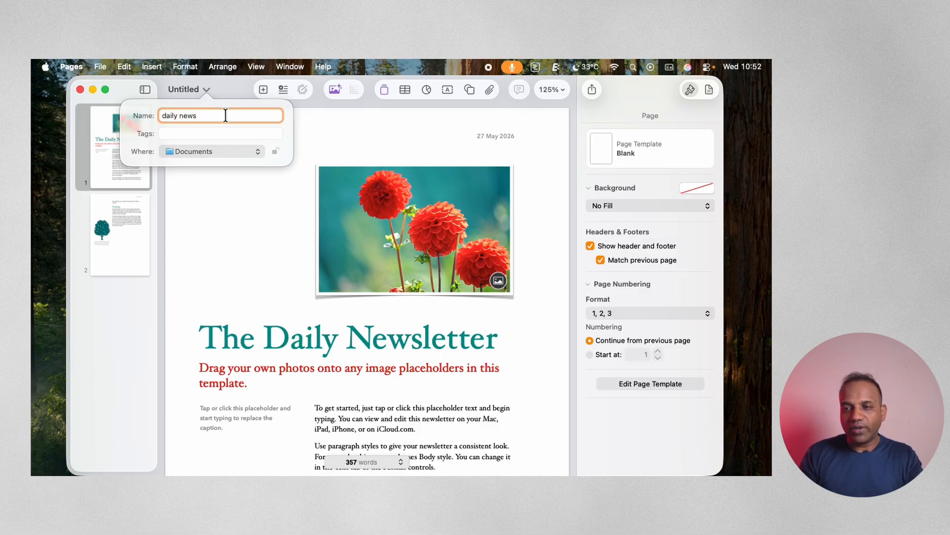
{"action": "left_click", "coordinate": [232, 150]}
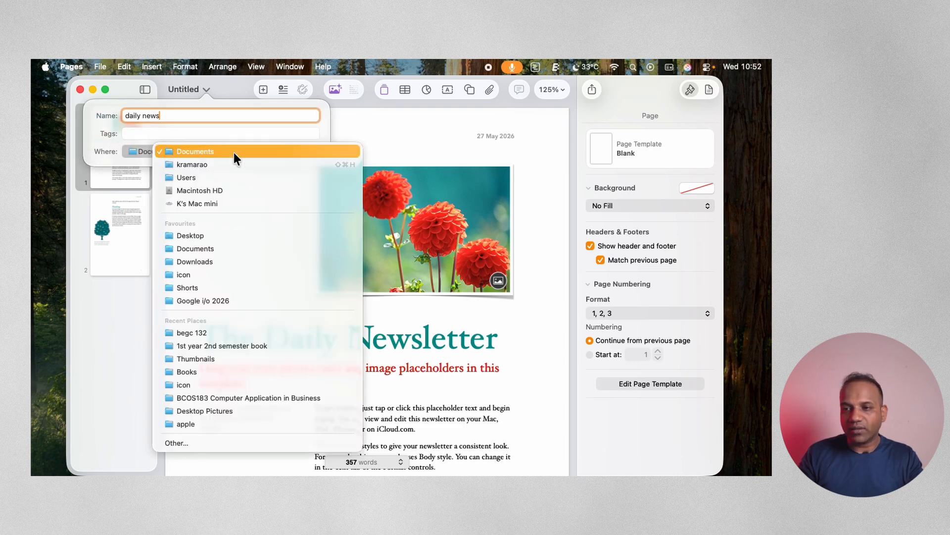
{"action": "left_click", "coordinate": [233, 232]}
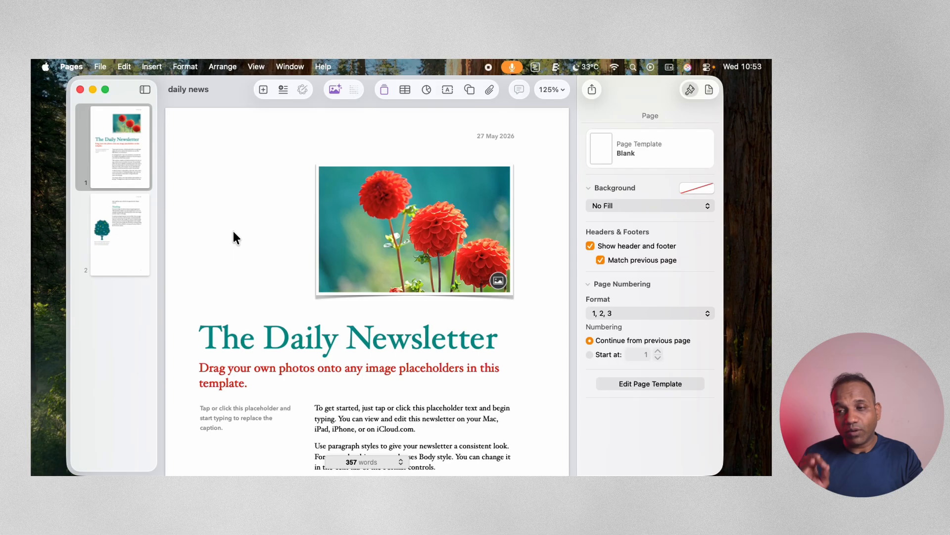
Step: Review the document's name and save location without changing them
{"action": "left_click", "coordinate": [220, 89]}
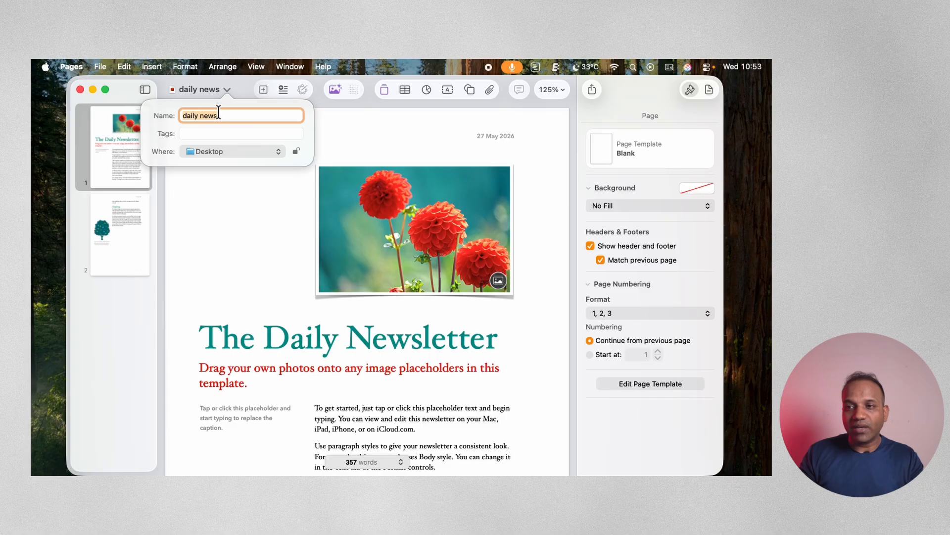
{"action": "left_click", "coordinate": [237, 115]}
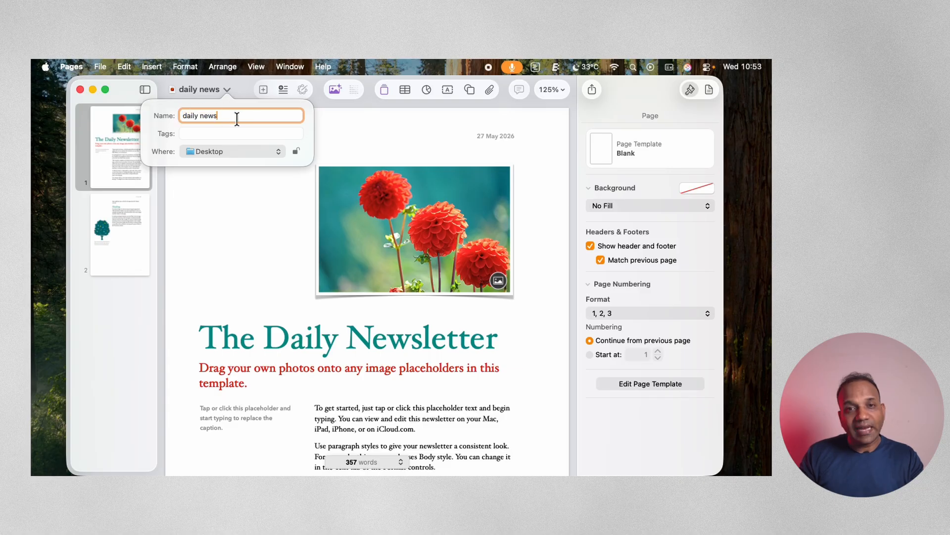
{"action": "left_click", "coordinate": [231, 188]}
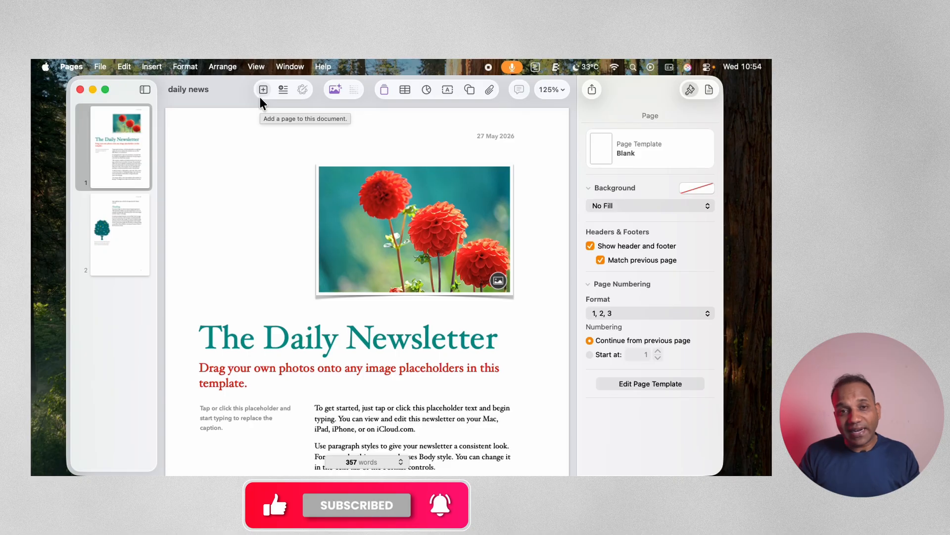
Step: Add a blank page after the first page and rewrite page 1's body text with the Professional writing tool
{"action": "left_click", "coordinate": [259, 96]}
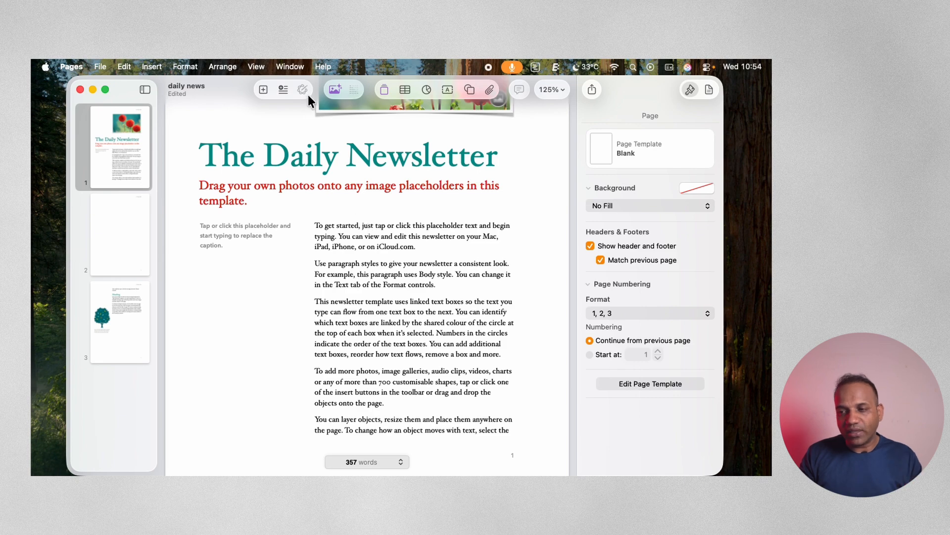
{"action": "left_click", "coordinate": [342, 236]}
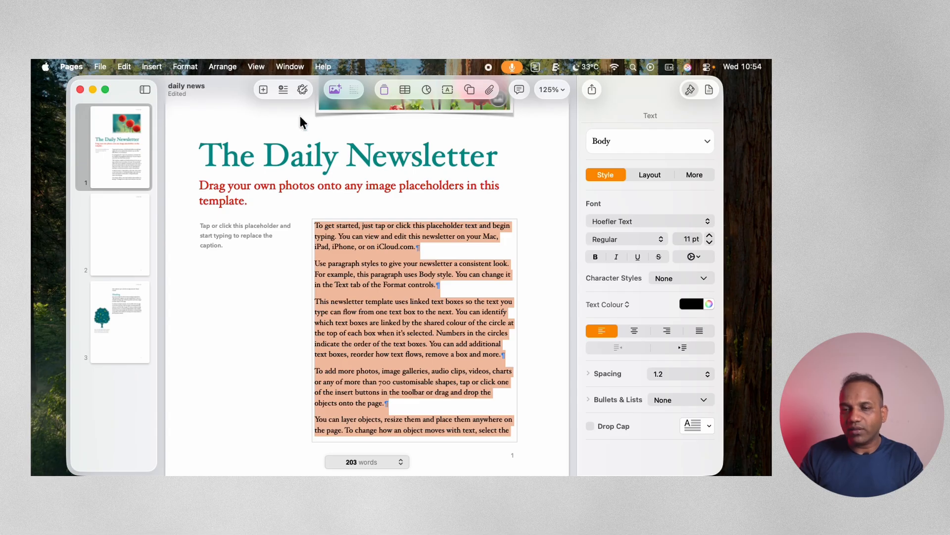
{"action": "left_click", "coordinate": [298, 93]}
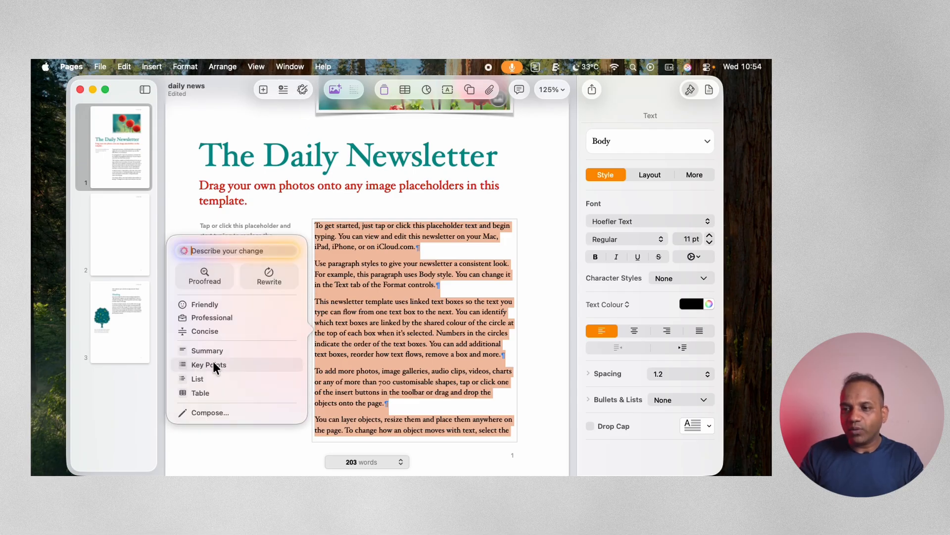
{"action": "left_click", "coordinate": [227, 317]}
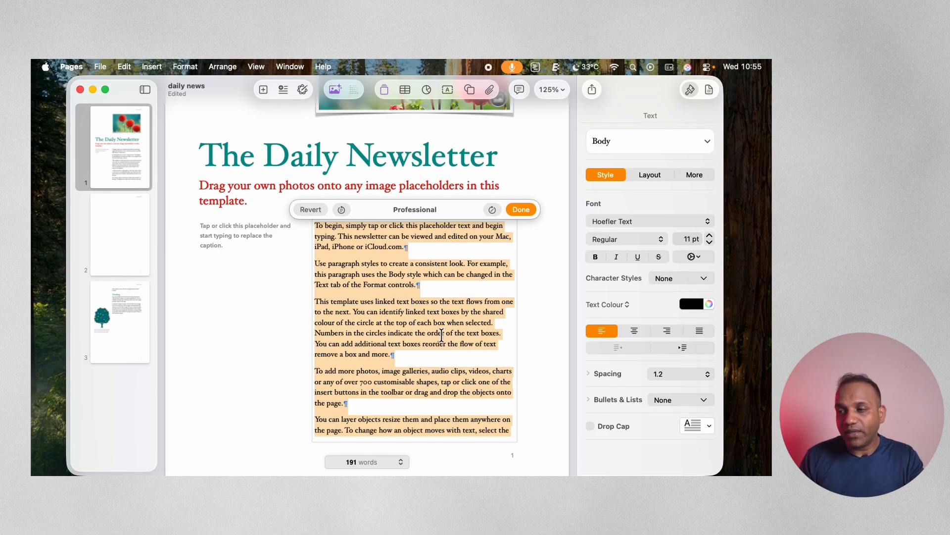
{"action": "left_click", "coordinate": [522, 209]}
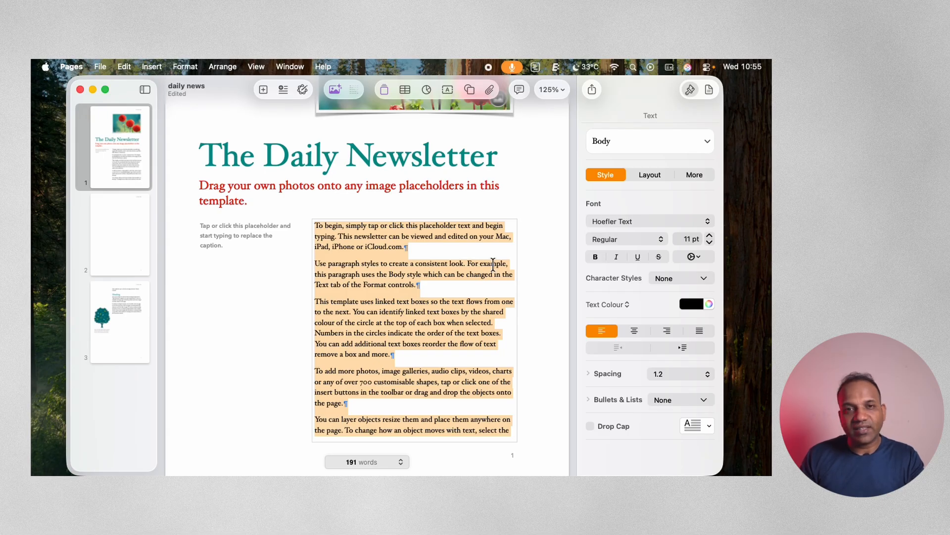
Step: Browse the content library's photos, graphics, backgrounds and shapes, and close it without inserting anything
{"action": "left_click", "coordinate": [383, 89]}
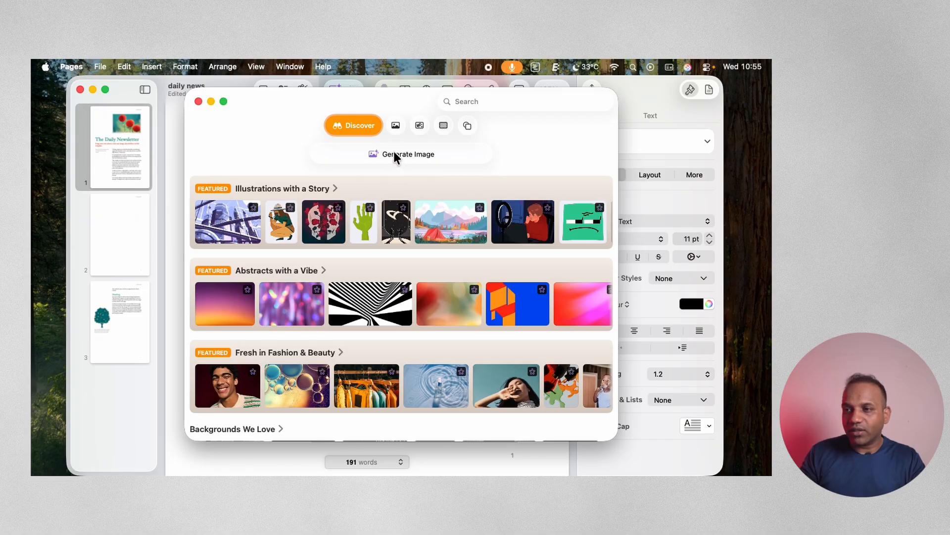
{"action": "left_click", "coordinate": [396, 126]}
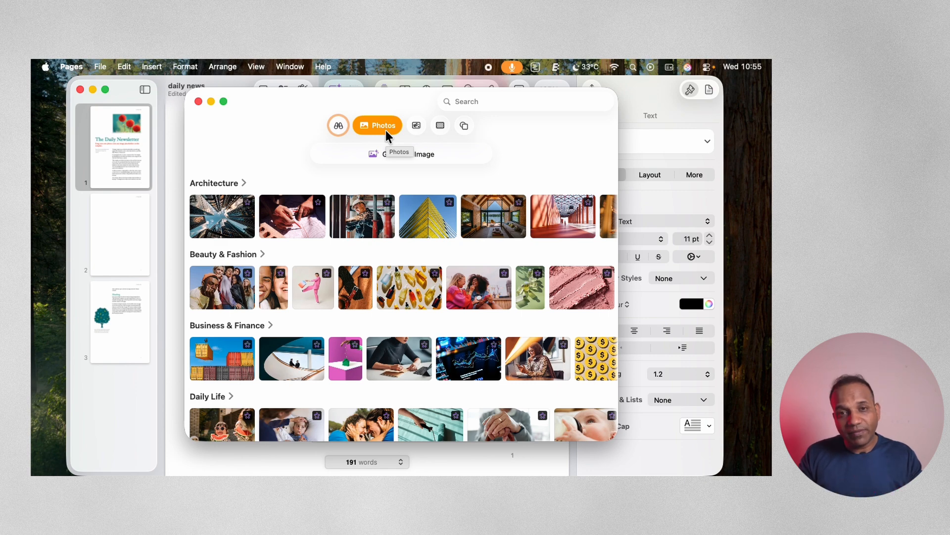
{"action": "left_click", "coordinate": [416, 126]}
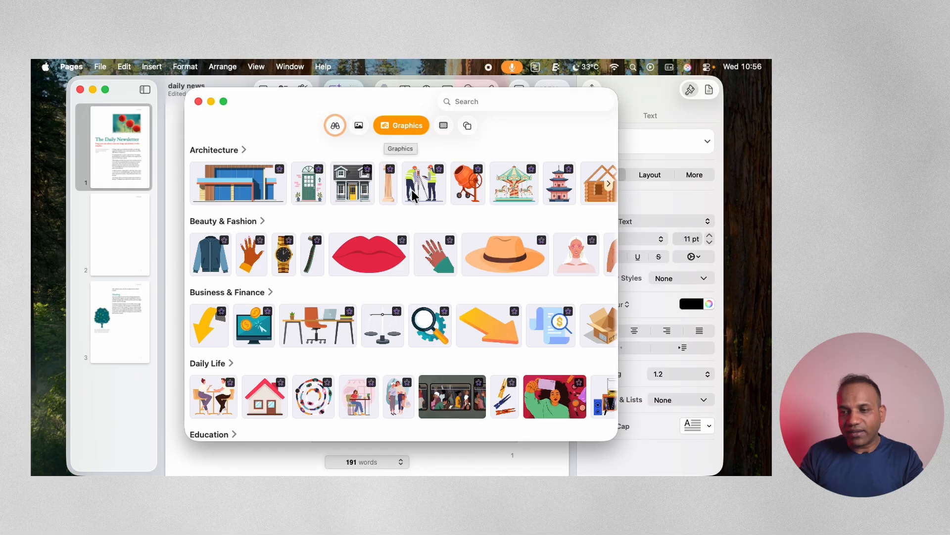
{"action": "scroll", "coordinate": [411, 200], "scroll_direction": "down", "scroll_amount": 10}
{"action": "scroll", "coordinate": [410, 198], "scroll_direction": "up", "scroll_amount": 10}
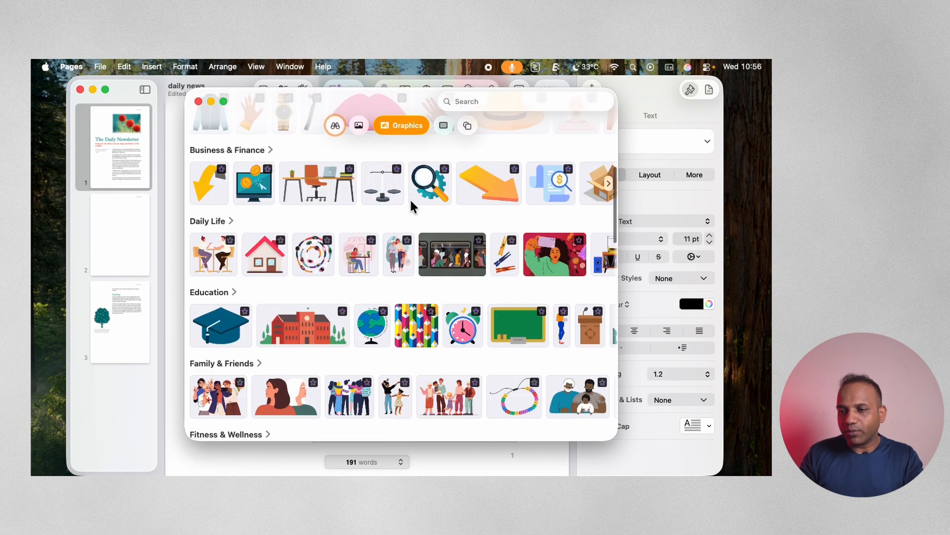
{"action": "left_click", "coordinate": [441, 125]}
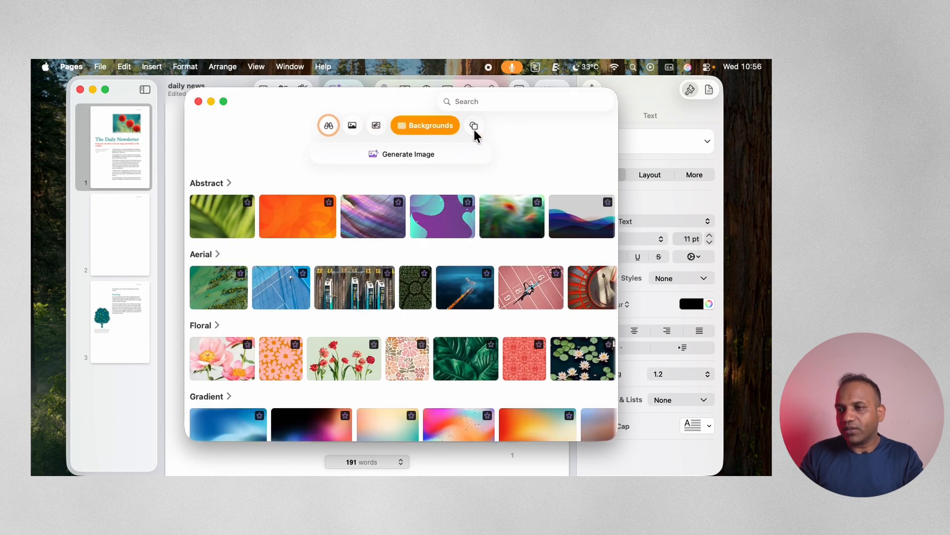
{"action": "left_click", "coordinate": [474, 127]}
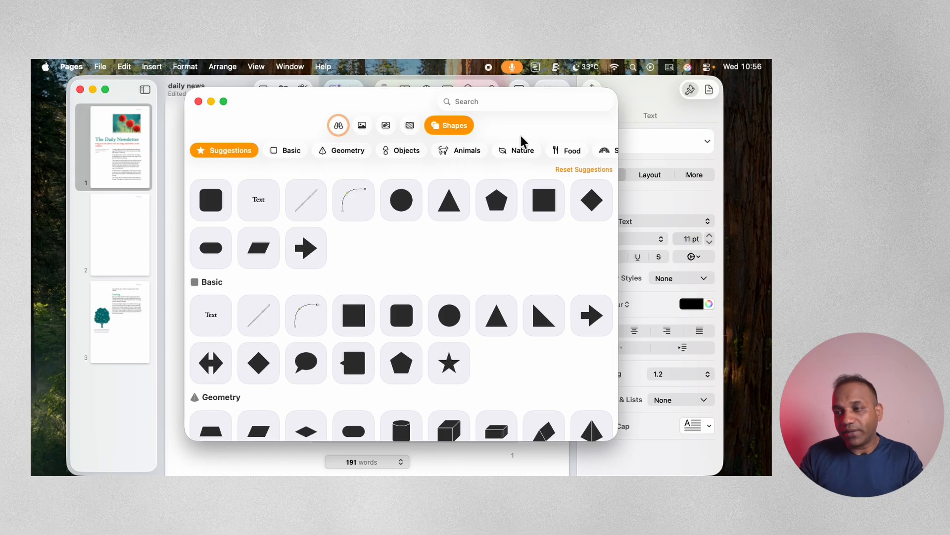
{"action": "left_click", "coordinate": [198, 101]}
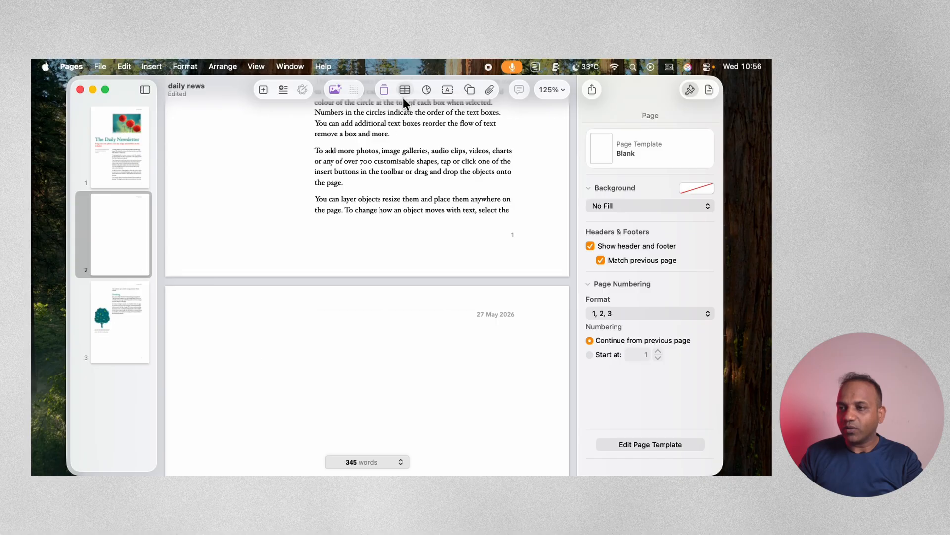
Step: Insert a table with a blue header row on the blank second page and shift it slightly down
{"action": "left_click", "coordinate": [404, 94]}
{"action": "left_click", "coordinate": [385, 139]}
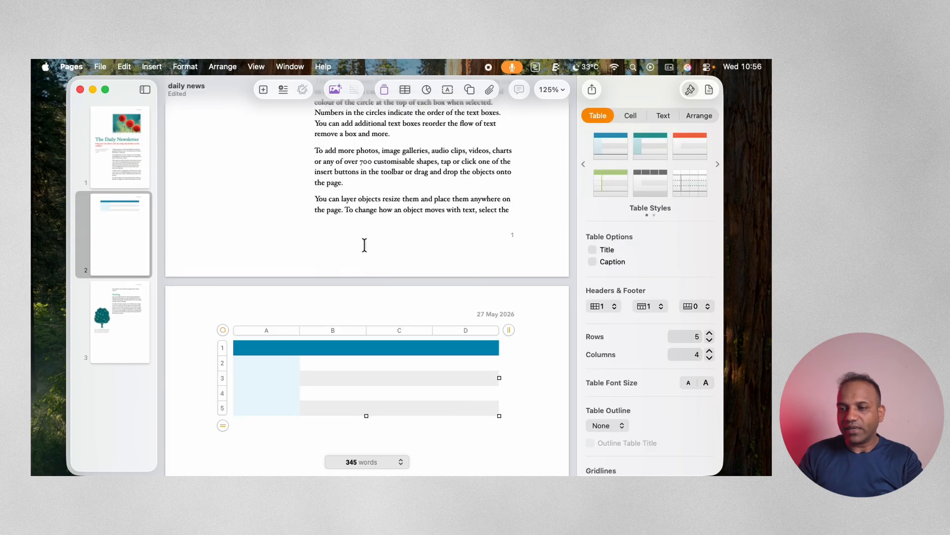
{"action": "mouse_move", "coordinate": [223, 329]}
{"action": "left_mouse_down"}
{"action": "mouse_move", "coordinate": [228, 346]}
{"action": "mouse_move", "coordinate": [216, 351]}
{"action": "mouse_move", "coordinate": [223, 338]}
{"action": "left_mouse_up"}
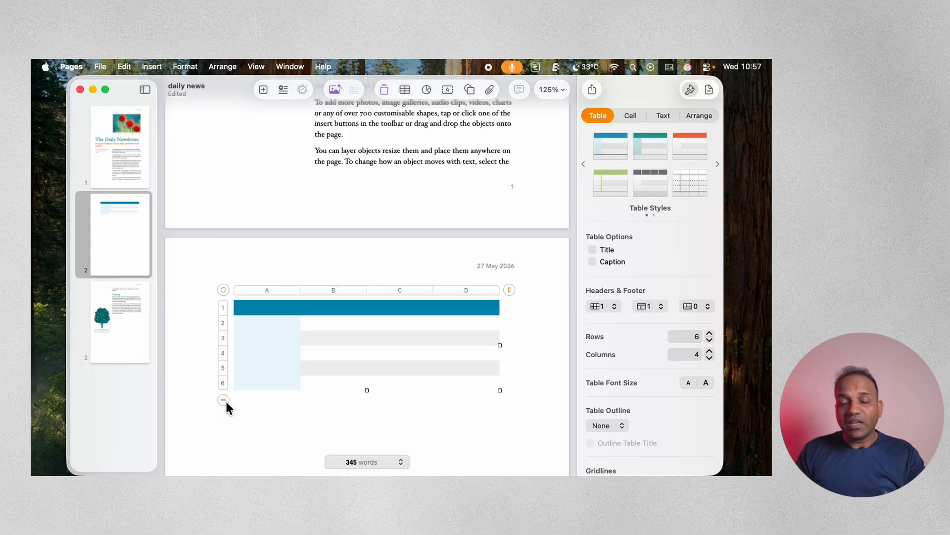
Step: Try larger row counts for the table on page 2 and set it to 4 rows
{"action": "left_click", "coordinate": [223, 398]}
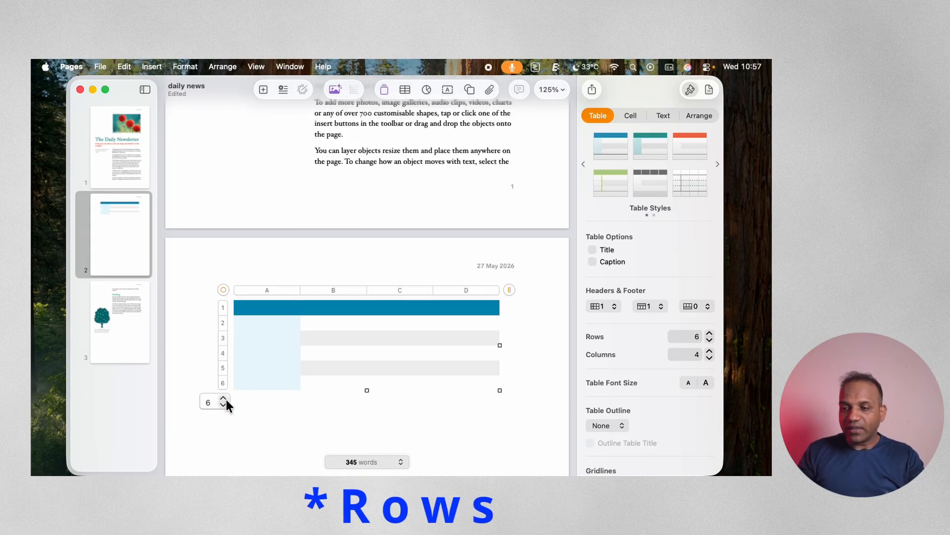
{"action": "left_click", "coordinate": [223, 398]}
{"action": "left_click", "coordinate": [223, 399]}
{"action": "left_click", "coordinate": [223, 399]}
{"action": "left_click", "coordinate": [223, 405]}
{"action": "left_click", "coordinate": [223, 405]}
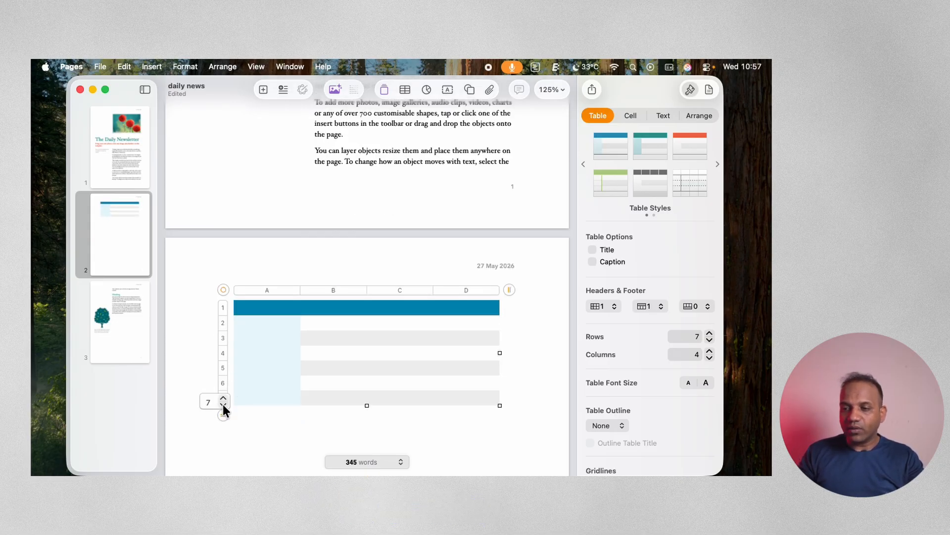
{"action": "left_click", "coordinate": [223, 404]}
{"action": "left_click", "coordinate": [223, 405]}
{"action": "left_click", "coordinate": [223, 405]}
{"action": "left_click", "coordinate": [223, 405]}
{"action": "left_click", "coordinate": [223, 405]}
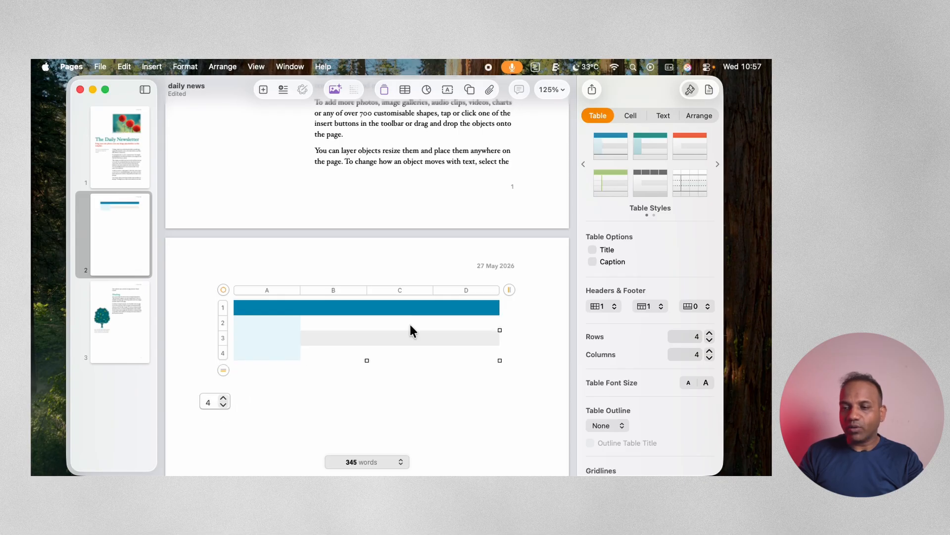
Step: Set the table on page 2 to two columns and deselect it
{"action": "left_click", "coordinate": [512, 290]}
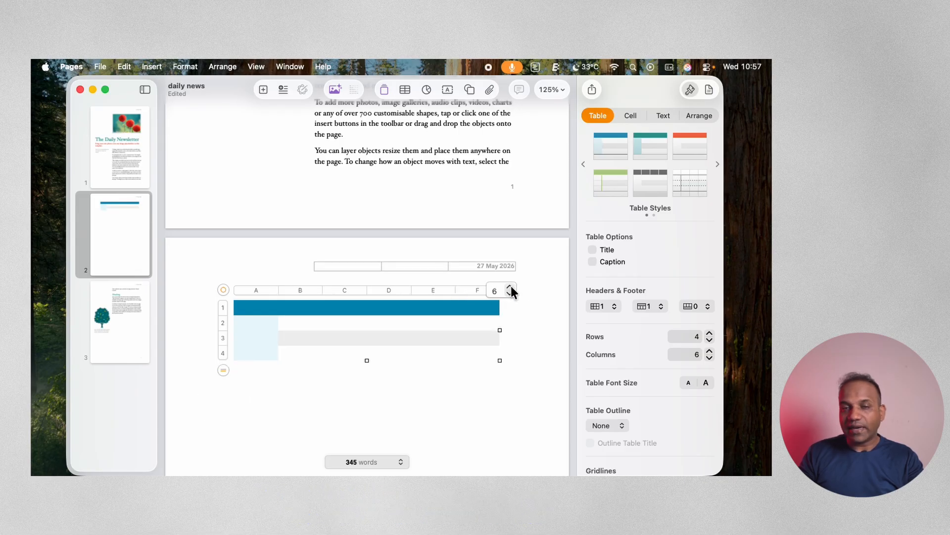
{"action": "left_click", "coordinate": [510, 294]}
{"action": "left_click", "coordinate": [510, 294]}
{"action": "left_click", "coordinate": [526, 338]}
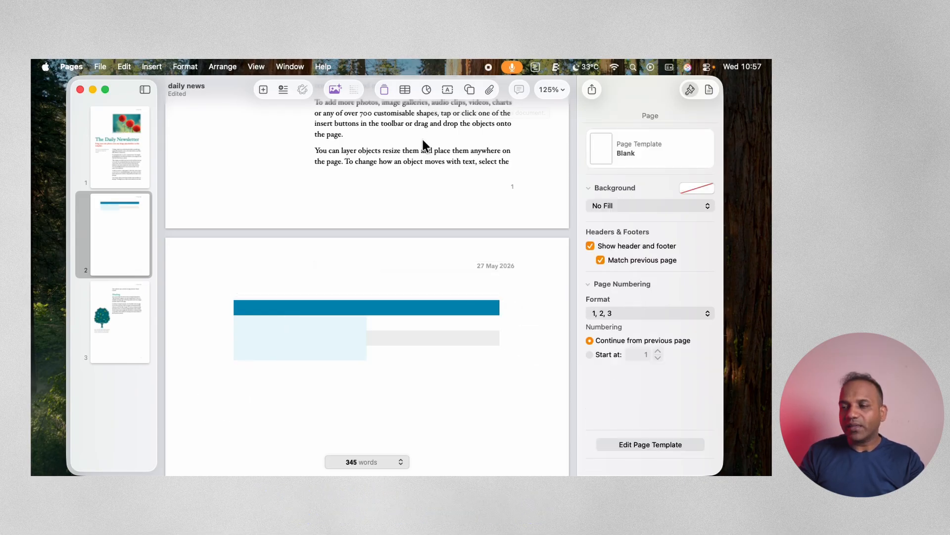
Step: Insert an interactive column chart over the table on page 2 and open its chart data
{"action": "left_click", "coordinate": [425, 90]}
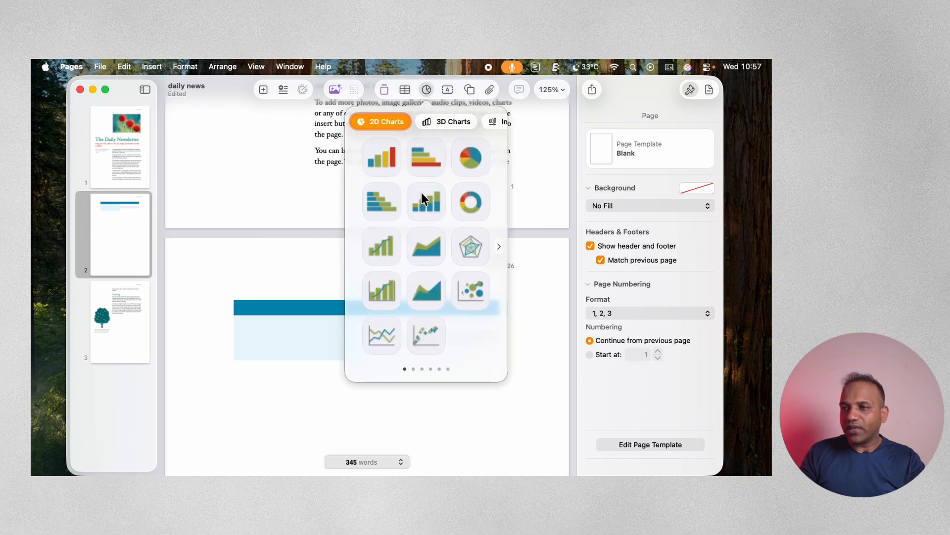
{"action": "left_click", "coordinate": [500, 122]}
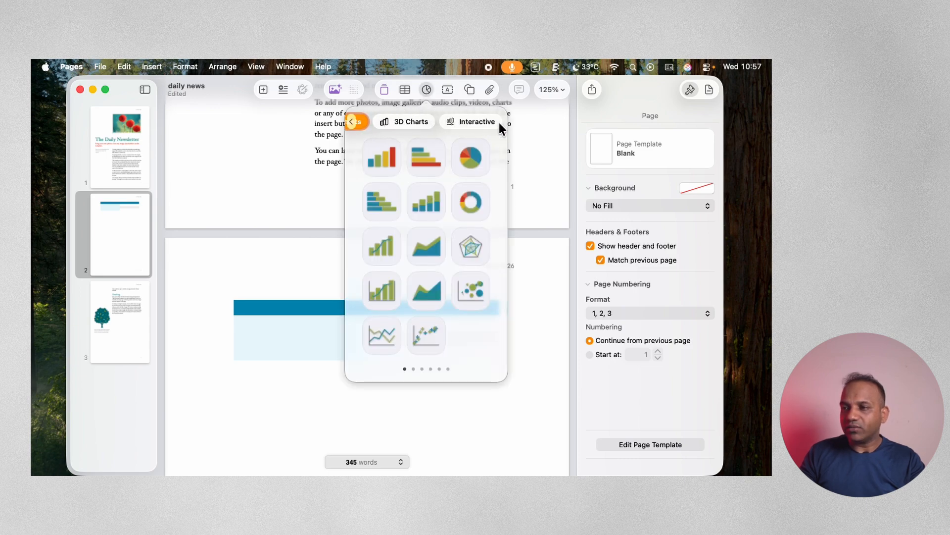
{"action": "left_click", "coordinate": [477, 120]}
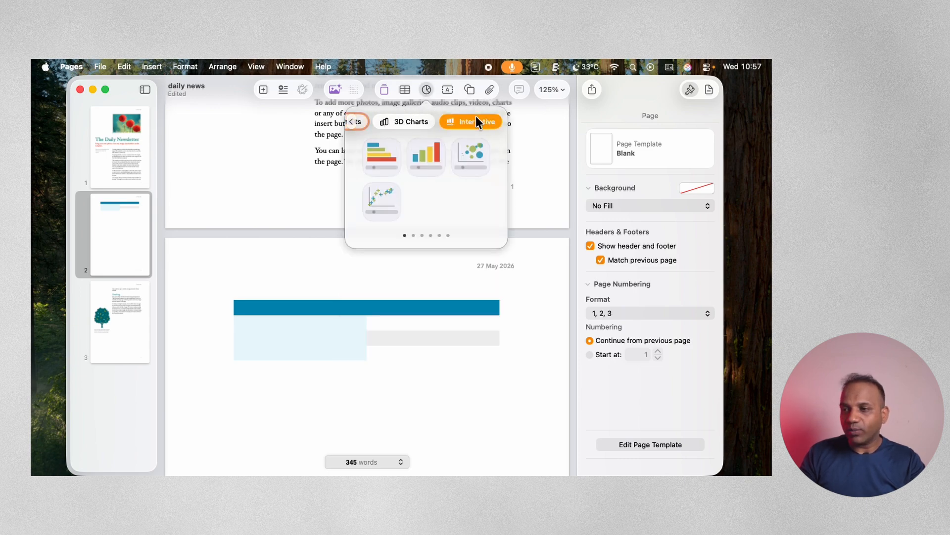
{"action": "left_click", "coordinate": [432, 156]}
{"action": "left_click_drag", "start_coordinate": [386, 359], "coordinate": [355, 371]}
{"action": "scroll", "coordinate": [369, 375], "scroll_direction": "down", "scroll_amount": 5}
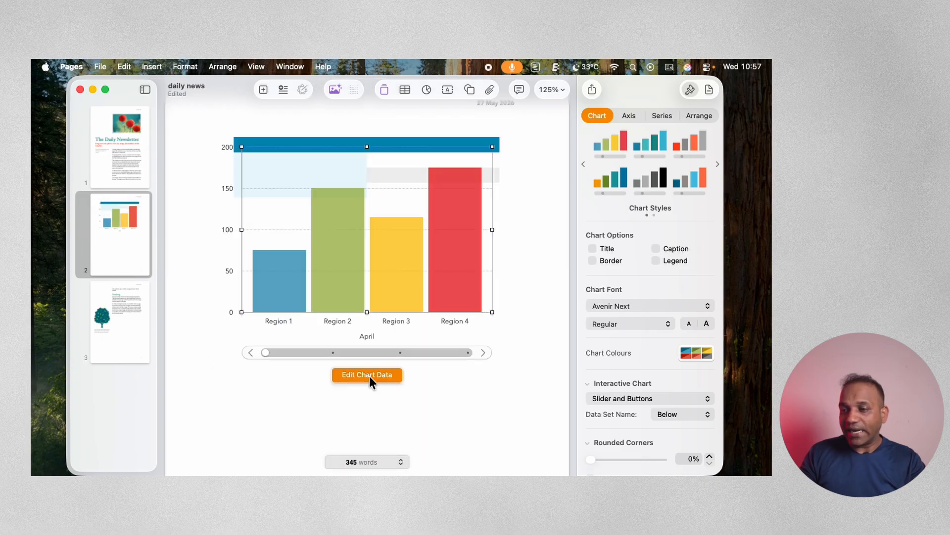
{"action": "left_click", "coordinate": [369, 376]}
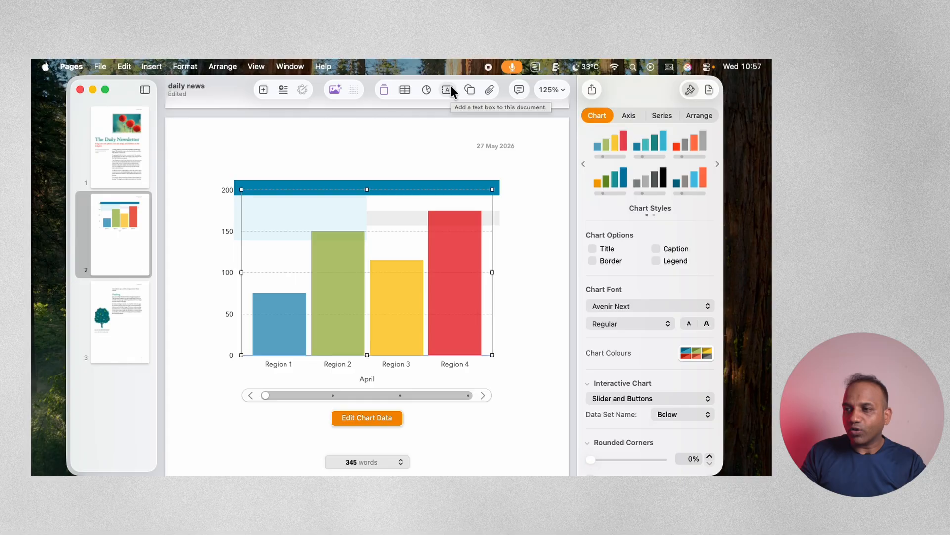
Step: Insert a text box below the chart on page 2 with the text "Subscribe to channel"
{"action": "left_click", "coordinate": [448, 90]}
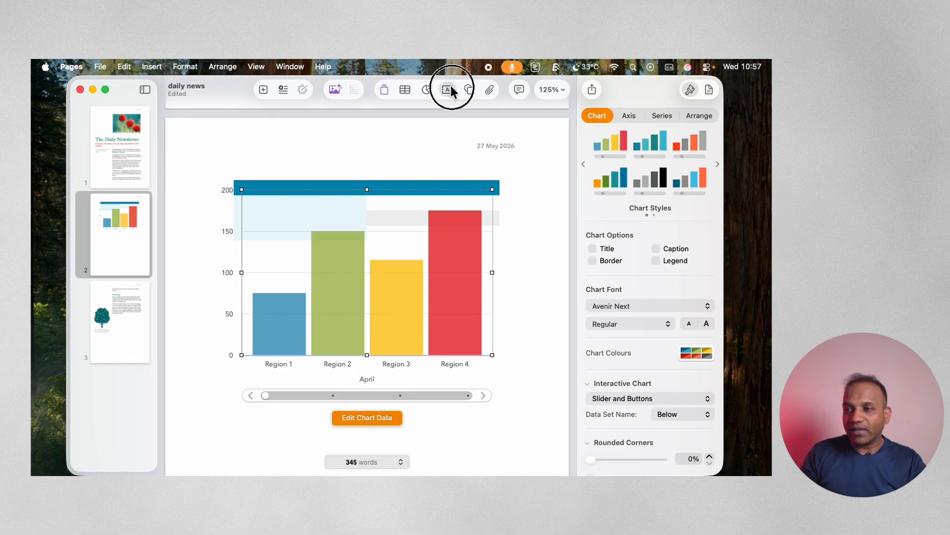
{"action": "left_click_drag", "start_coordinate": [397, 288], "coordinate": [388, 345]}
{"action": "left_click", "coordinate": [304, 310]}
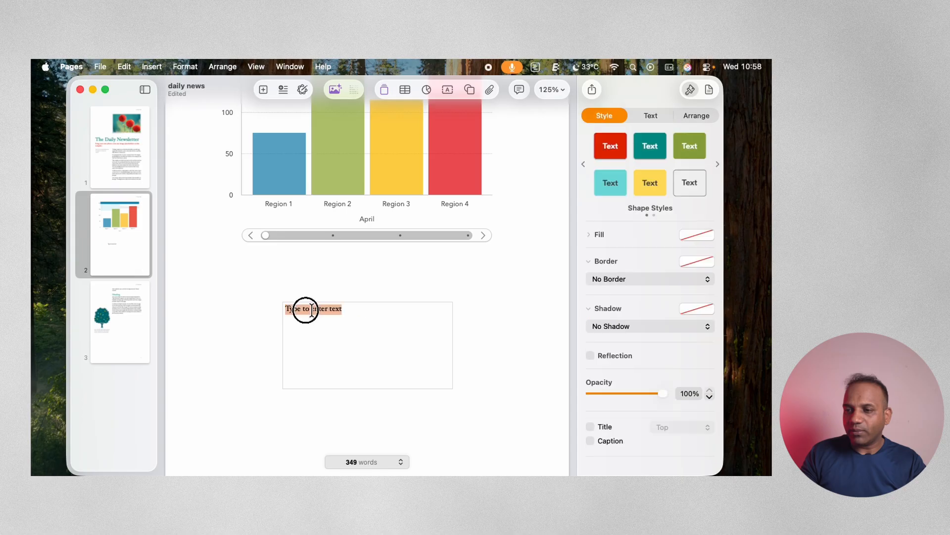
{"action": "type", "text": "Subscribe to channel"}
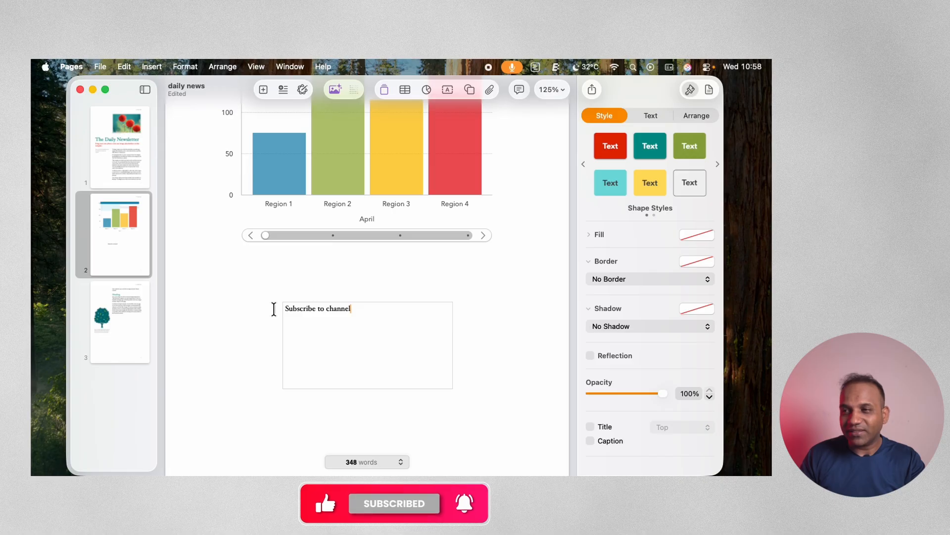
{"action": "left_click", "coordinate": [274, 309]}
Step: Draw a closed four-sided pen shape beside the "Subscribe to channel" text and pull its short far side out into a large curve
{"action": "left_click", "coordinate": [471, 90]}
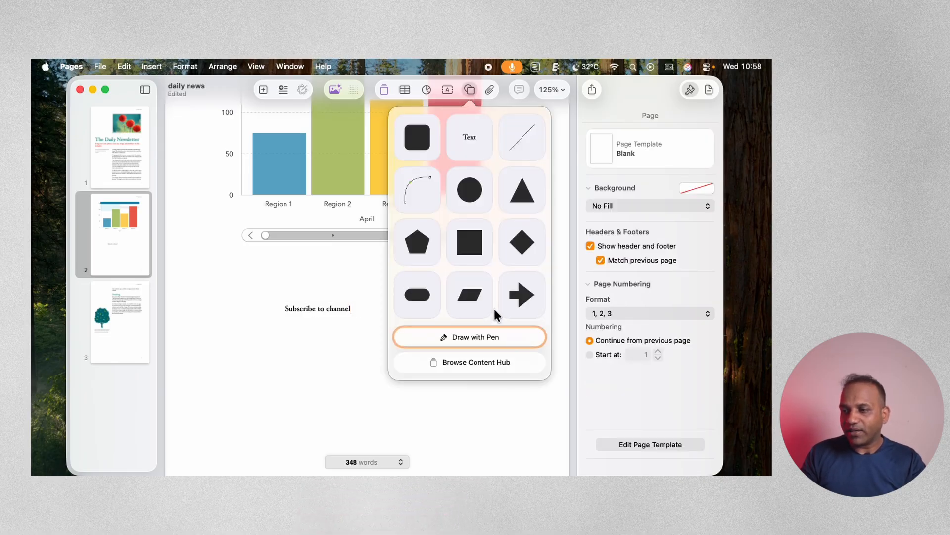
{"action": "left_click", "coordinate": [470, 339]}
{"action": "left_click", "coordinate": [352, 338]}
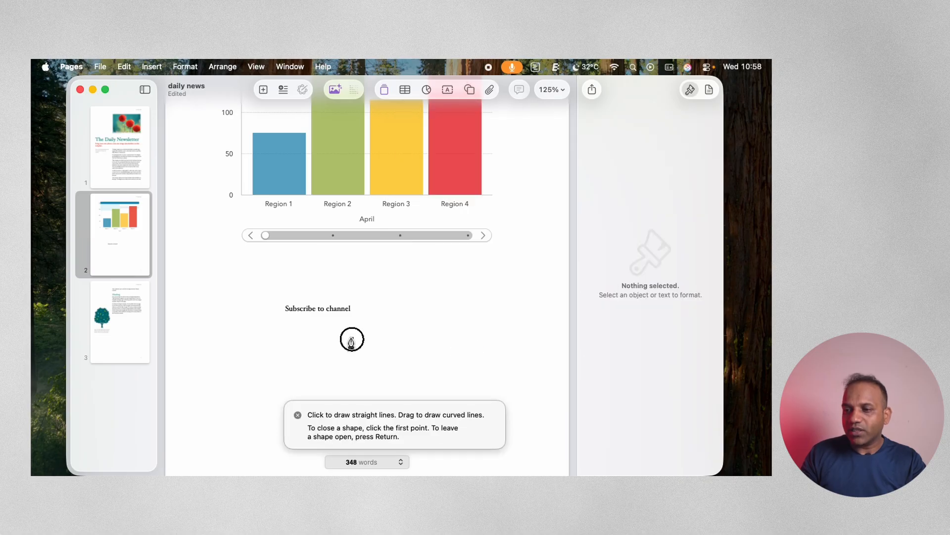
{"action": "left_click", "coordinate": [443, 318]}
{"action": "left_click", "coordinate": [465, 357]}
{"action": "left_click", "coordinate": [361, 357]}
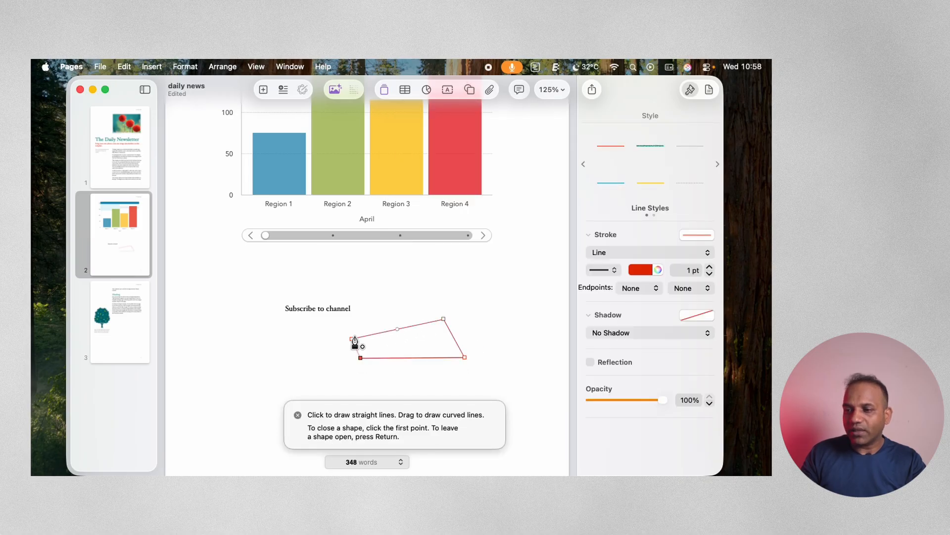
{"action": "left_click", "coordinate": [352, 339]}
{"action": "left_click_drag", "start_coordinate": [454, 337], "coordinate": [575, 298]}
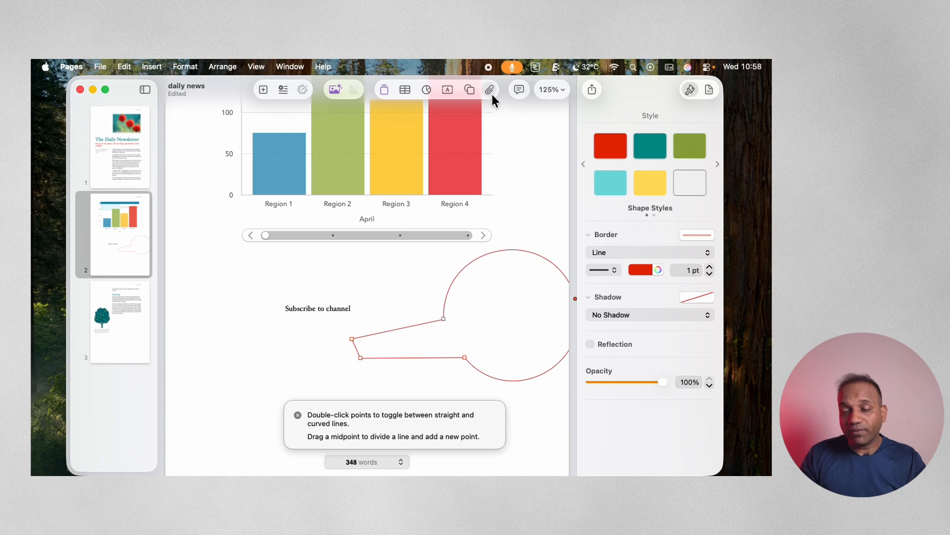
Step: Insert the cereal photo from the photo library on page 2 and enlarge it to about 13.7 by 9.1 cm
{"action": "left_click", "coordinate": [491, 93]}
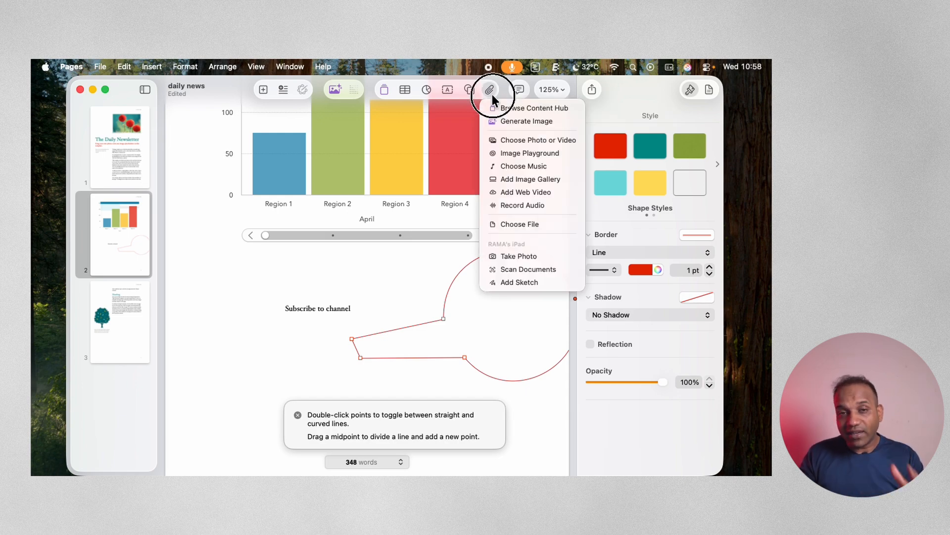
{"action": "left_click", "coordinate": [501, 143]}
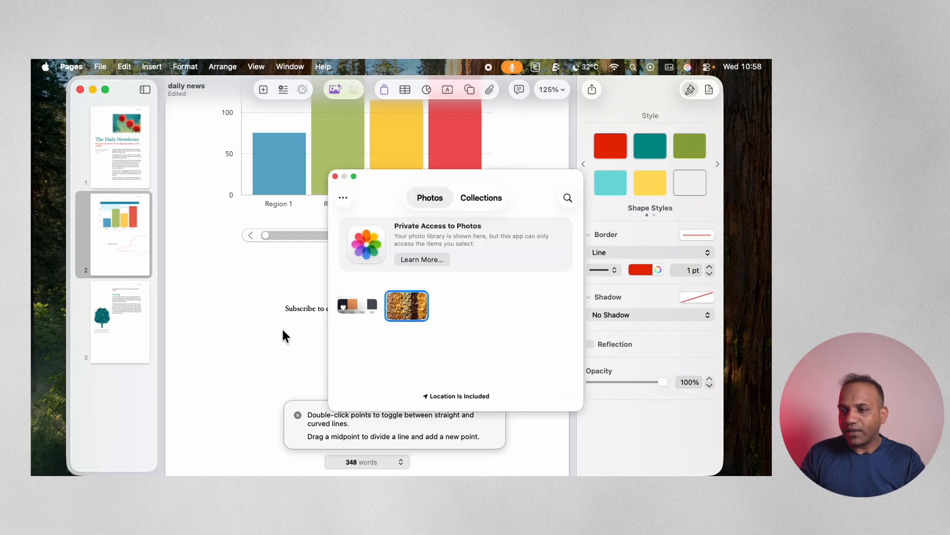
{"action": "left_click", "coordinate": [336, 176]}
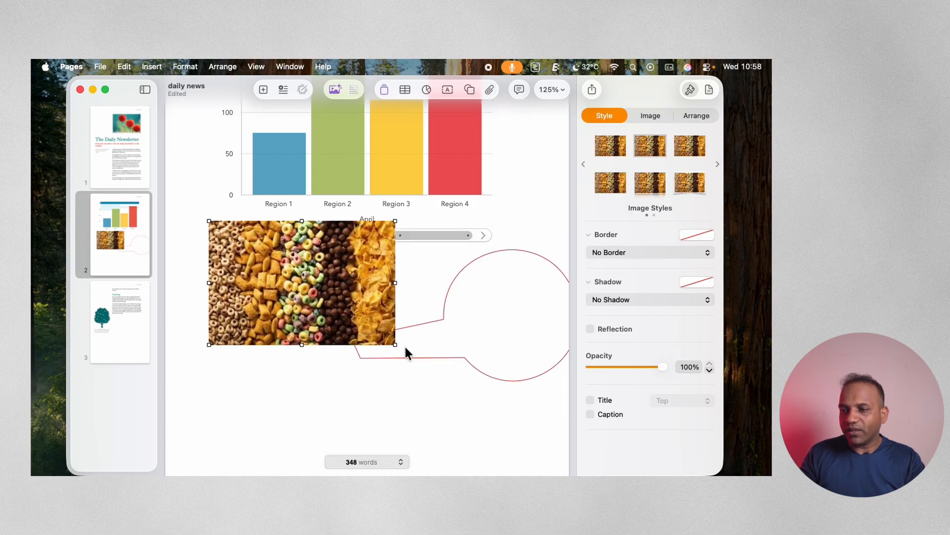
{"action": "left_click_drag", "start_coordinate": [394, 344], "coordinate": [456, 413]}
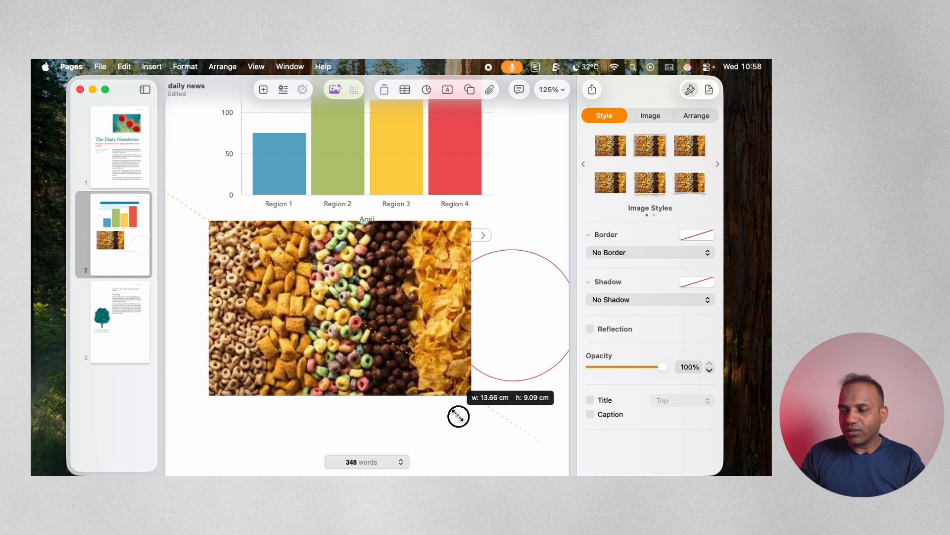
Step: Add the comment "Food item" to the cereal photo and delete the comment again
{"action": "left_click", "coordinate": [486, 90]}
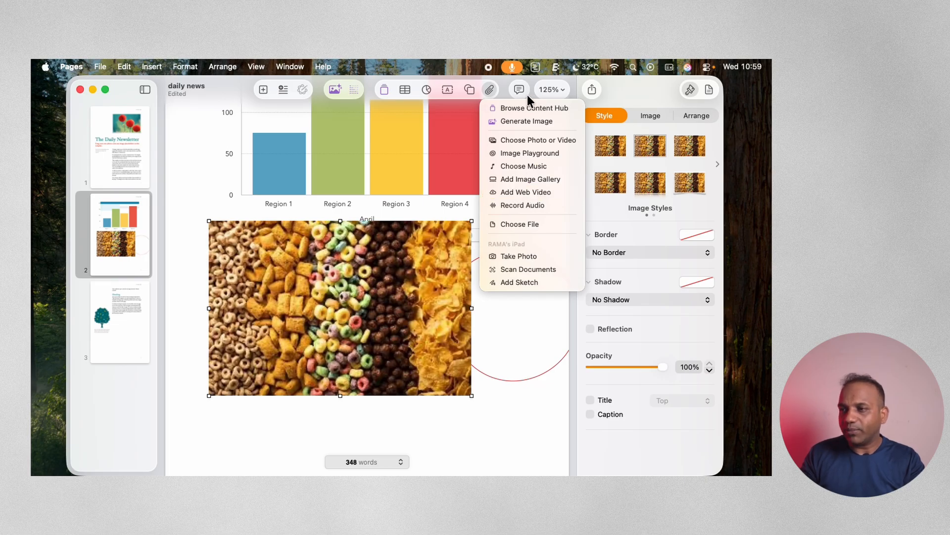
{"action": "left_click", "coordinate": [505, 94]}
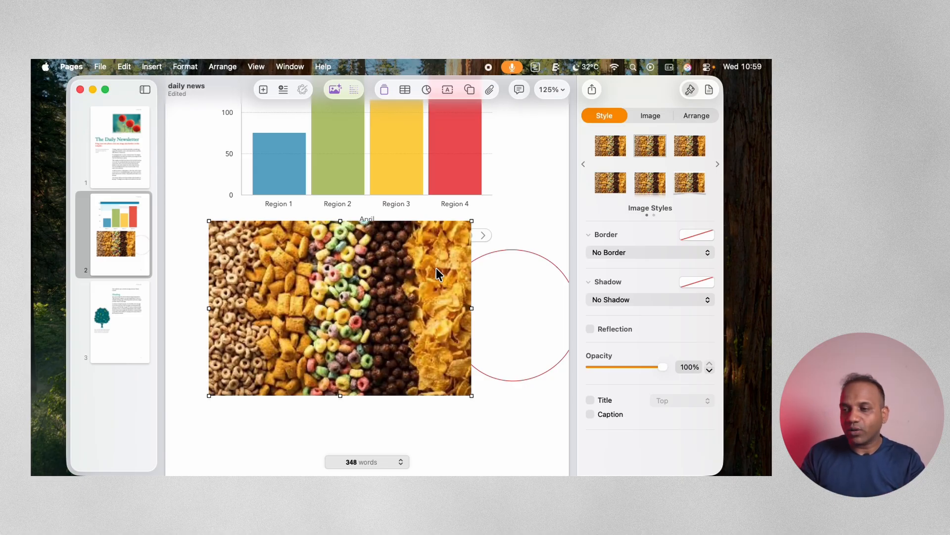
{"action": "key", "text": "super+shift+k"}
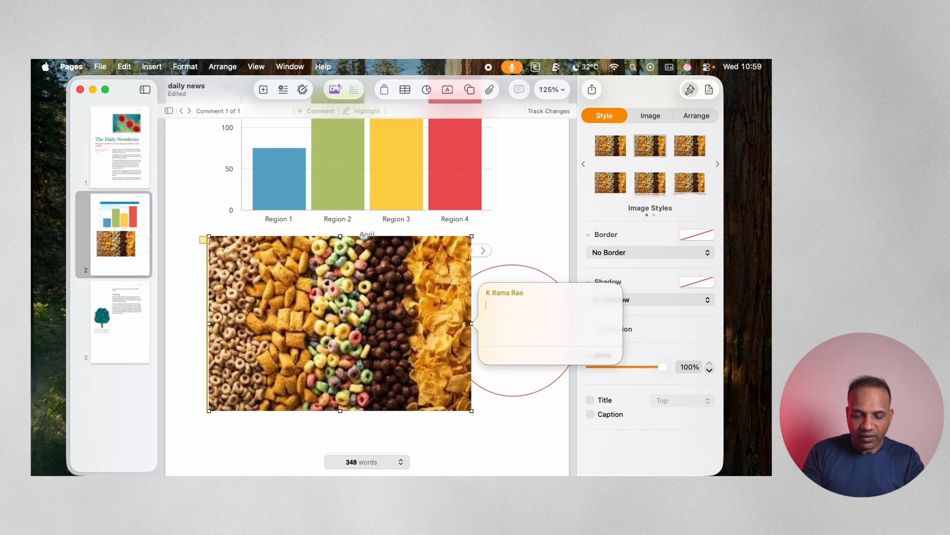
{"action": "type", "text": "Food item"}
{"action": "key", "text": "Return"}
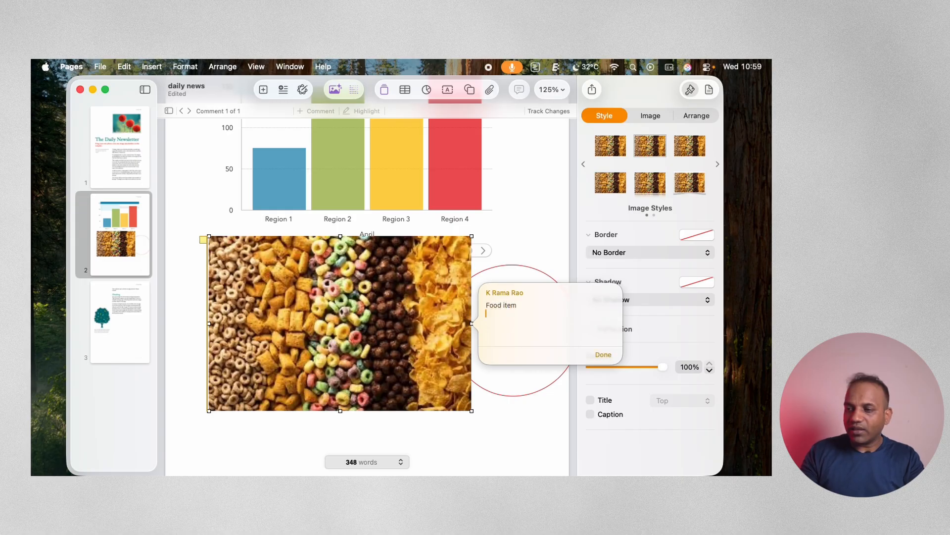
{"action": "left_click", "coordinate": [604, 353]}
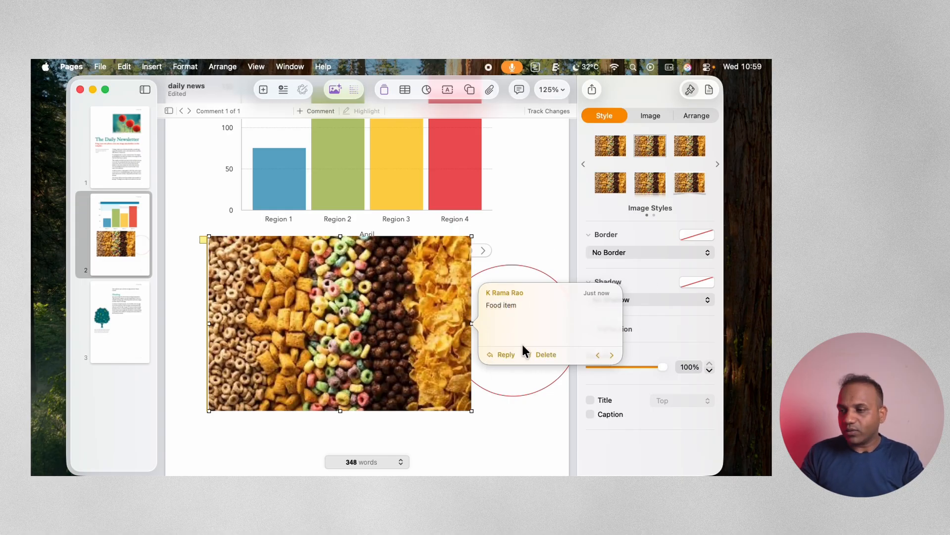
{"action": "left_click", "coordinate": [542, 354]}
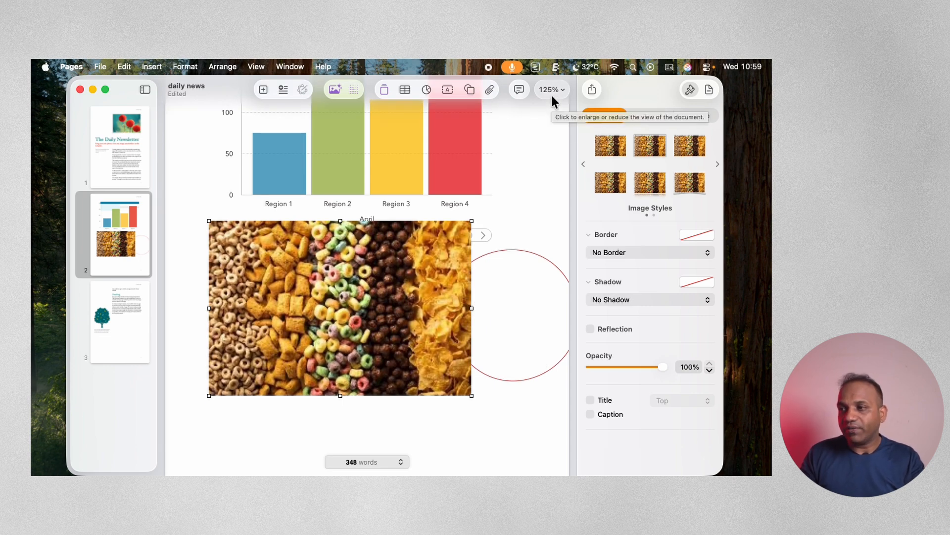
Step: View the document at 25% and 200% zoom and return it to 125%
{"action": "left_click", "coordinate": [551, 94]}
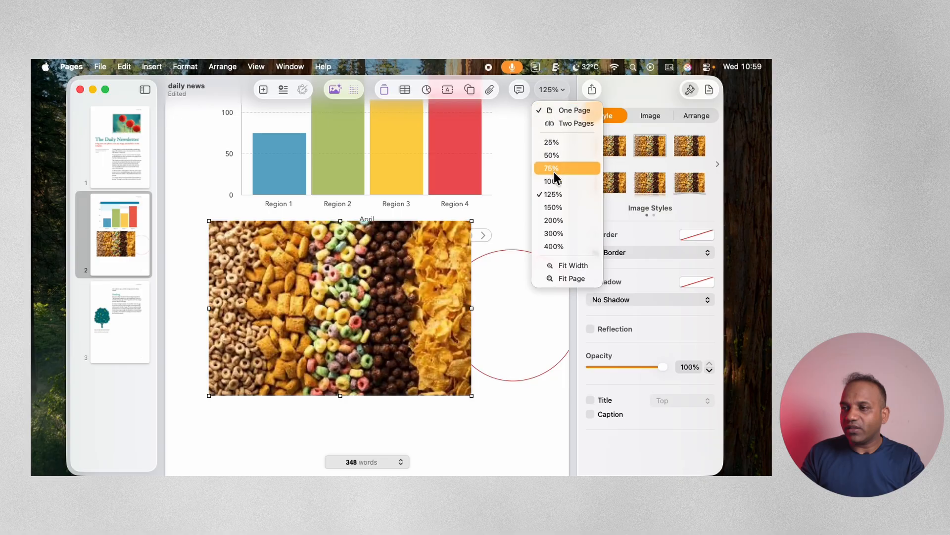
{"action": "left_click", "coordinate": [552, 143]}
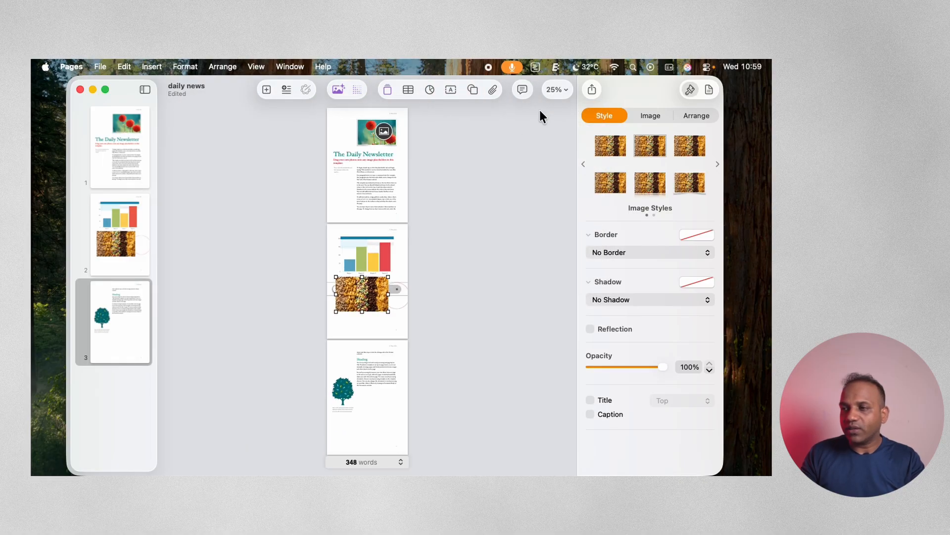
{"action": "left_click", "coordinate": [557, 89]}
{"action": "left_click", "coordinate": [563, 208]}
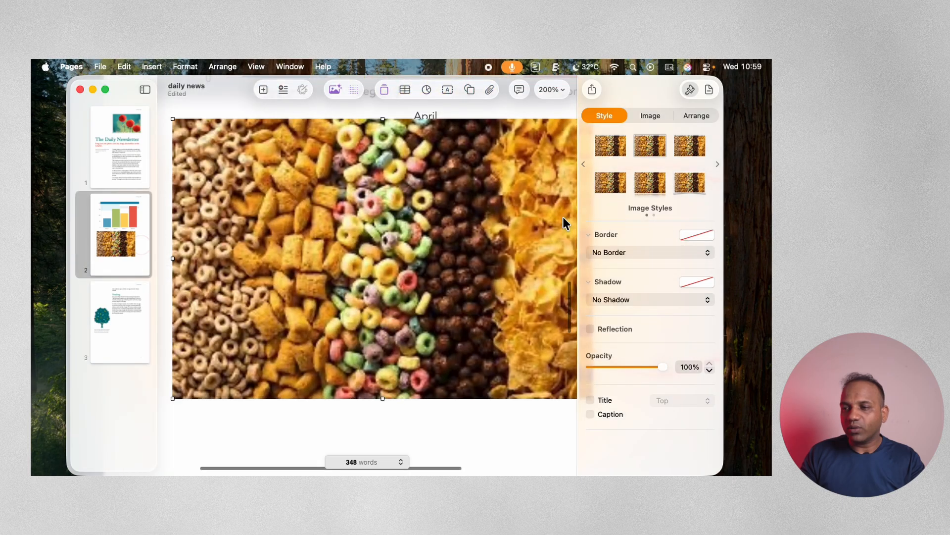
{"action": "left_click", "coordinate": [550, 90]}
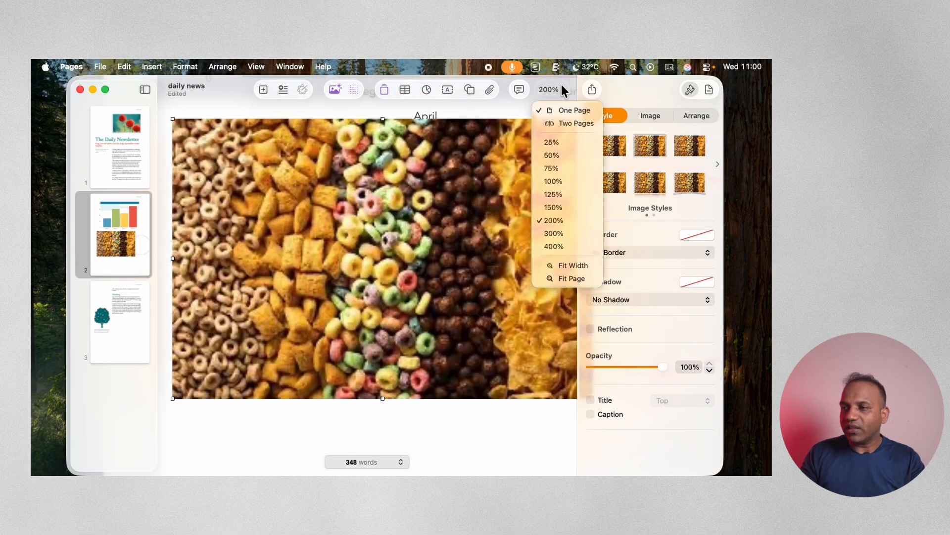
{"action": "left_click", "coordinate": [573, 193]}
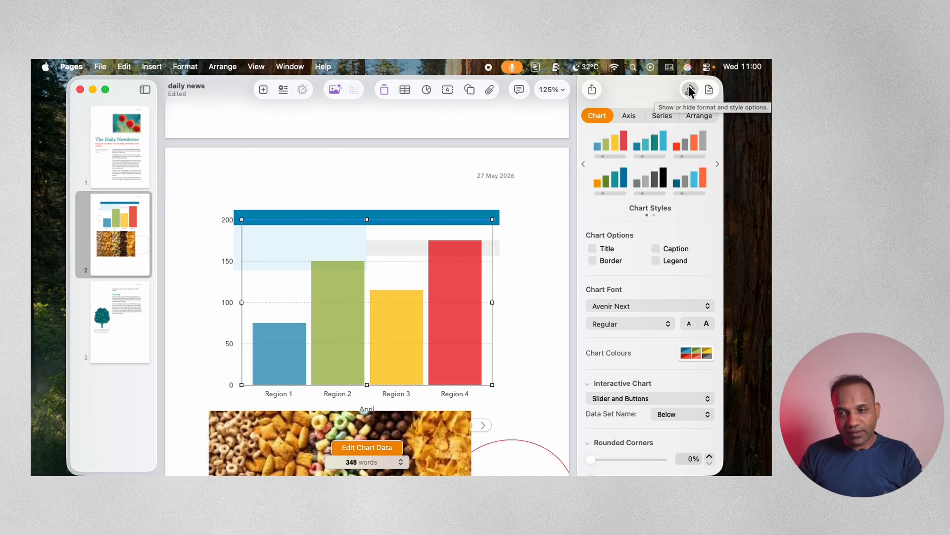
Step: Select the body text on page 1 and the chart on page 2 in turn to compare their formatting options
{"action": "scroll", "coordinate": [513, 213], "scroll_direction": "up", "scroll_amount": 5}
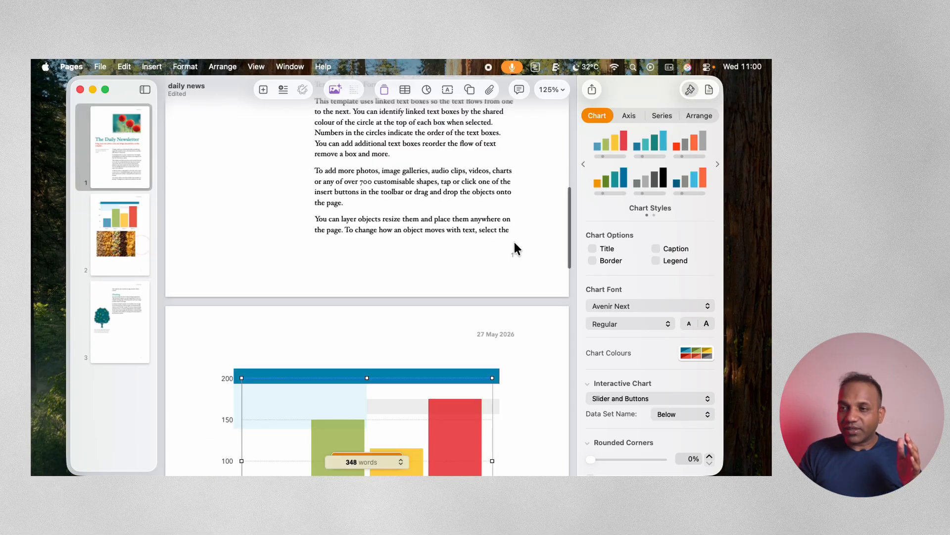
{"action": "left_click", "coordinate": [459, 183]}
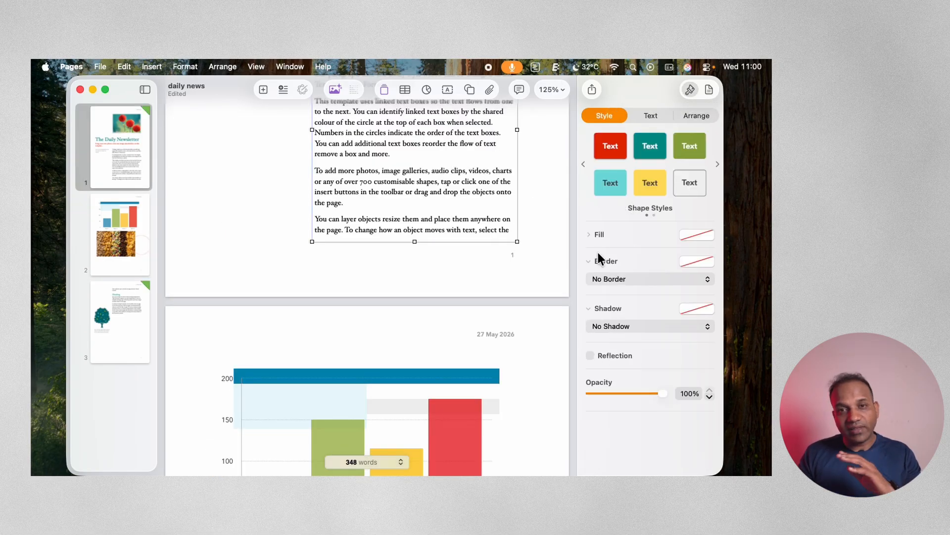
{"action": "scroll", "coordinate": [494, 282], "scroll_direction": "down", "scroll_amount": 4}
{"action": "left_click", "coordinate": [394, 339]}
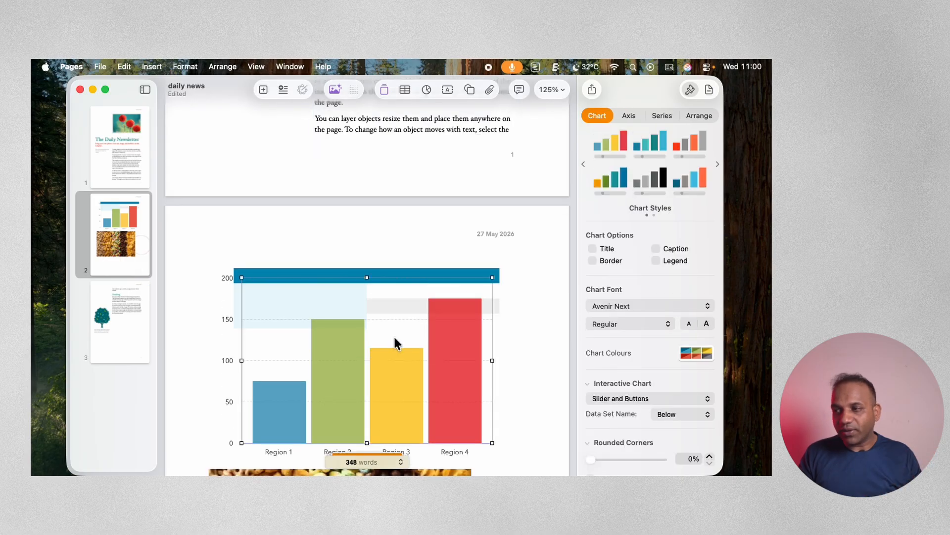
{"action": "scroll", "coordinate": [456, 357], "scroll_direction": "down", "scroll_amount": 5}
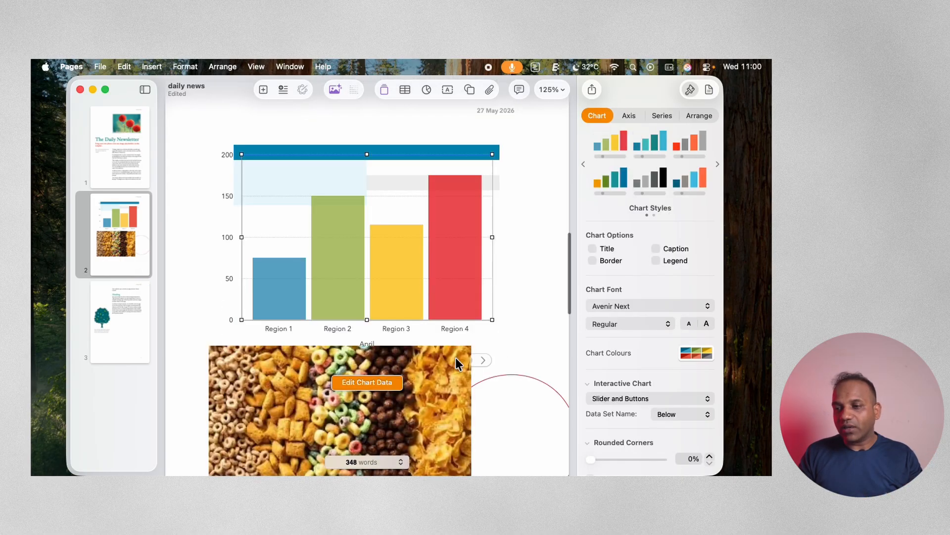
Step: Give the cereal photo on page 2 a 4 pt black line border
{"action": "left_click", "coordinate": [281, 401]}
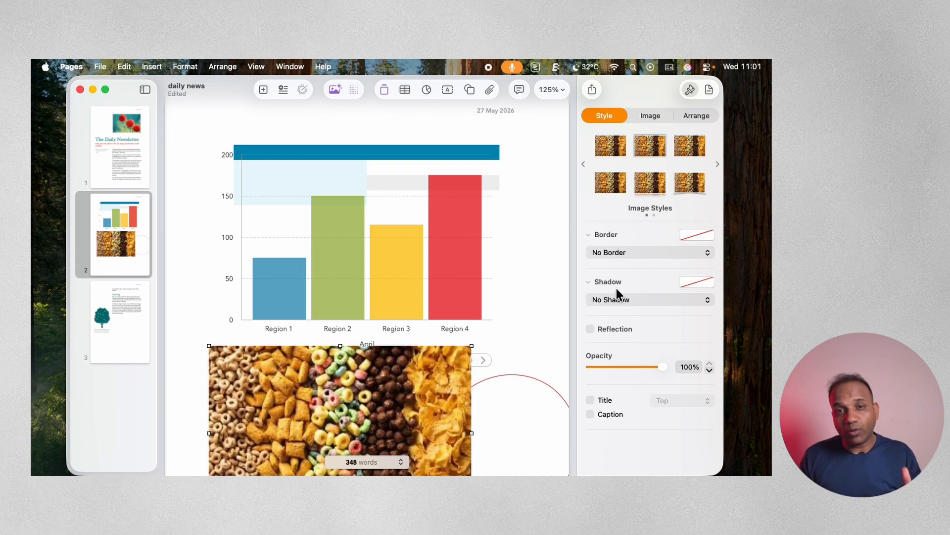
{"action": "scroll", "coordinate": [373, 366], "scroll_direction": "down", "scroll_amount": 5}
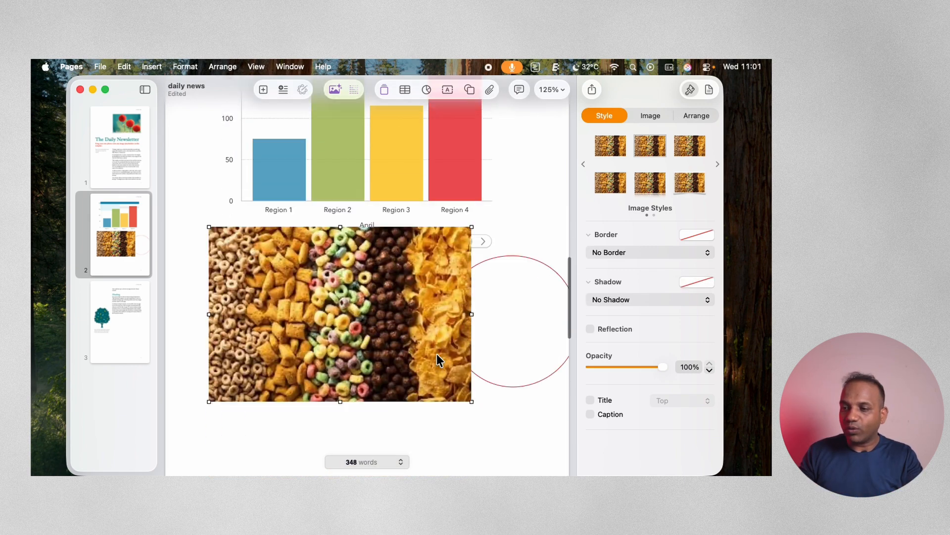
{"action": "left_click", "coordinate": [695, 234]}
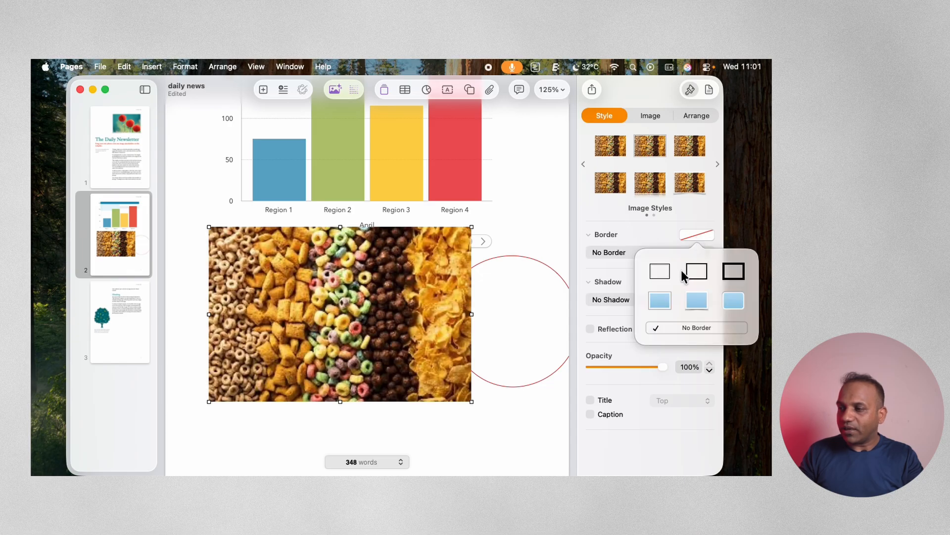
{"action": "left_click", "coordinate": [734, 277]}
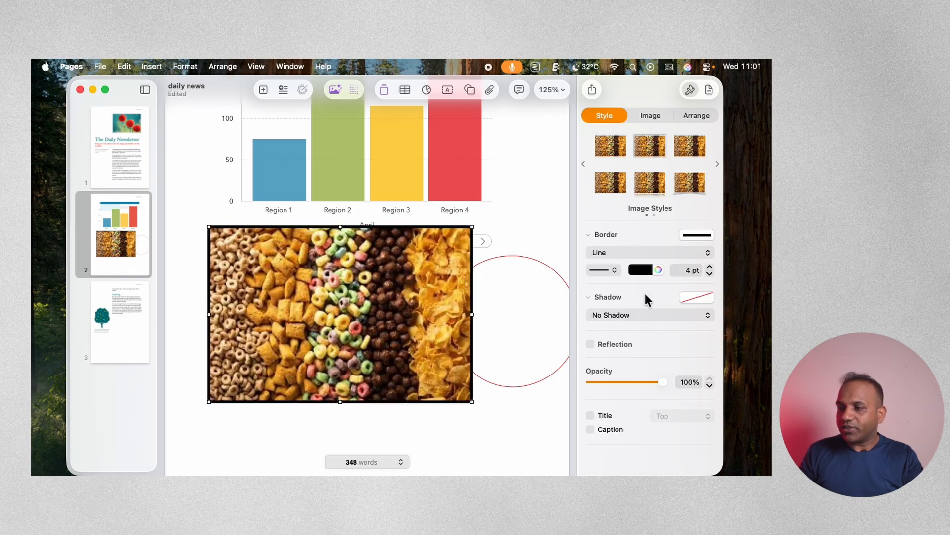
Step: Apply a shadow to the cereal photo and set its opacity to 100%
{"action": "left_click", "coordinate": [607, 297]}
{"action": "left_click", "coordinate": [693, 298]}
{"action": "left_click", "coordinate": [655, 362]}
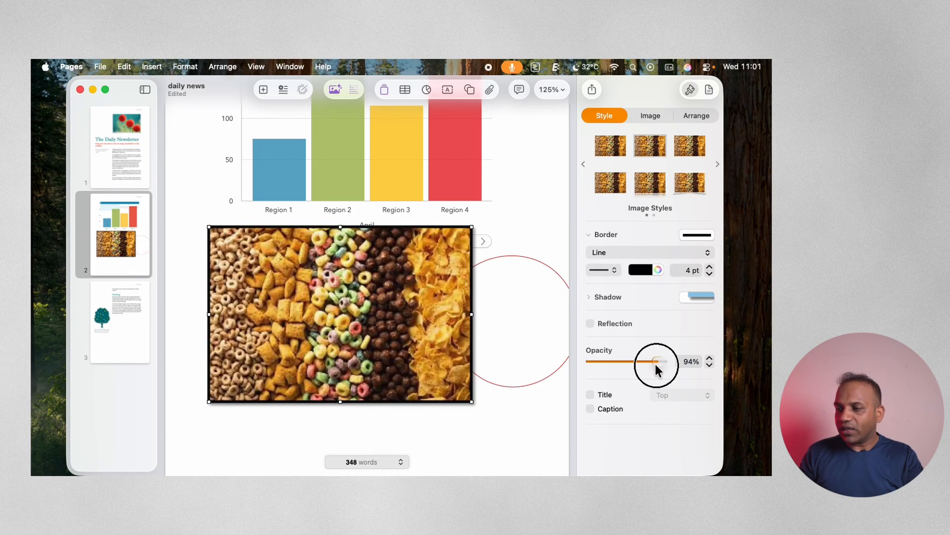
{"action": "mouse_move", "coordinate": [663, 362]}
{"action": "left_mouse_down"}
{"action": "mouse_move", "coordinate": [625, 359]}
{"action": "mouse_move", "coordinate": [672, 366]}
{"action": "left_mouse_up"}
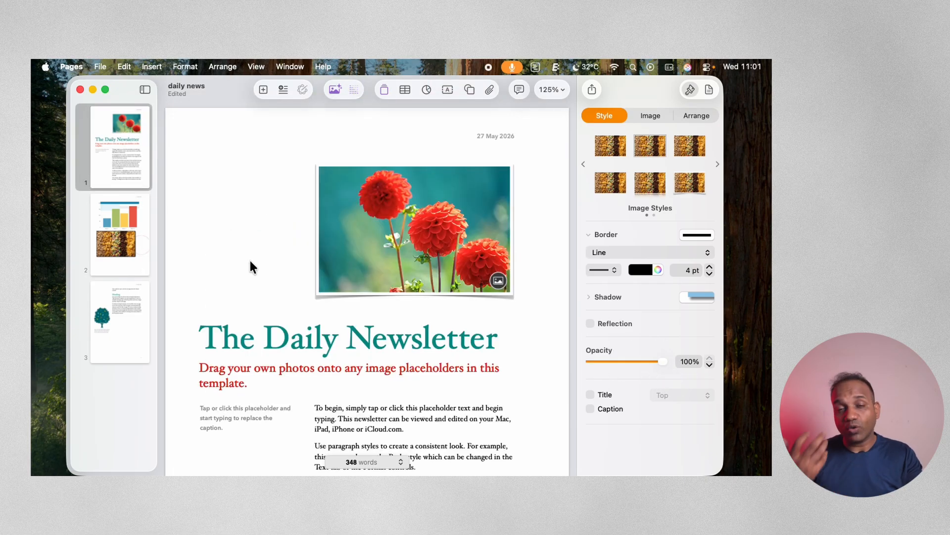
Step: Open the daily news document from the Desktop folder
{"action": "key", "text": "super+0"}
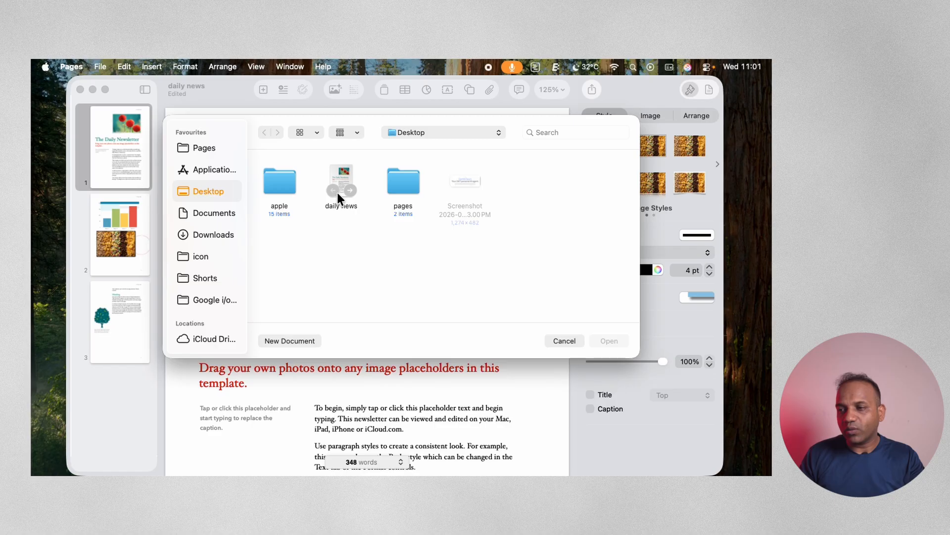
{"action": "left_click", "coordinate": [342, 174]}
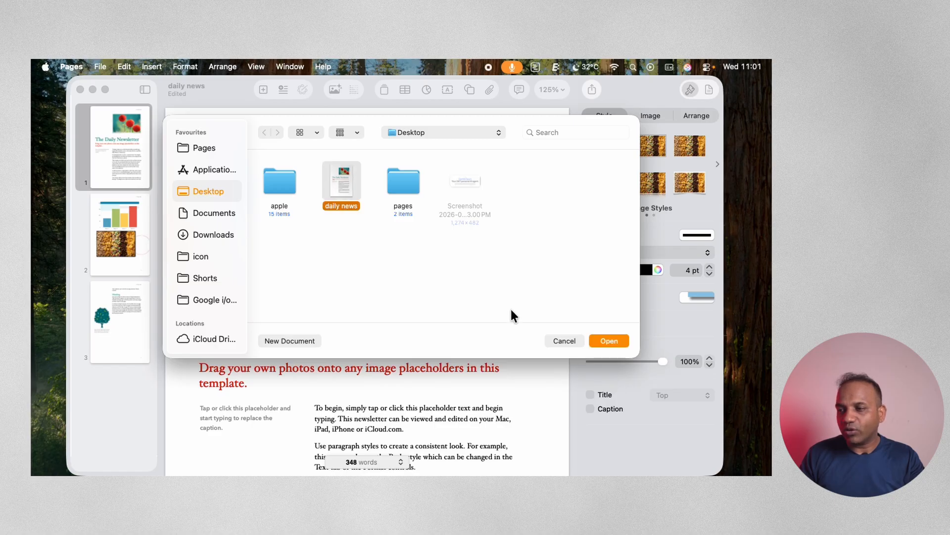
{"action": "left_click", "coordinate": [602, 340]}
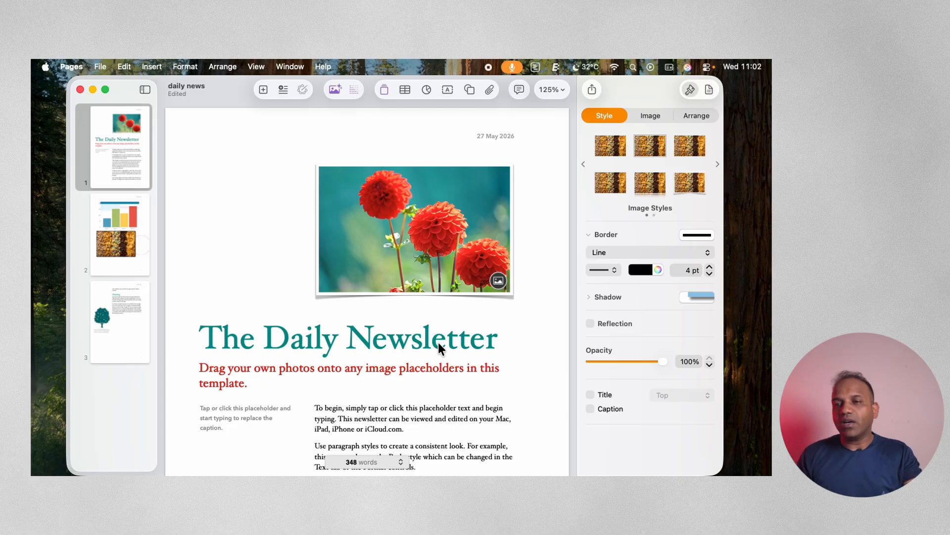
Step: Close the daily news document and create a new document from The Daily Newsletter template
{"action": "key", "text": "super+w"}
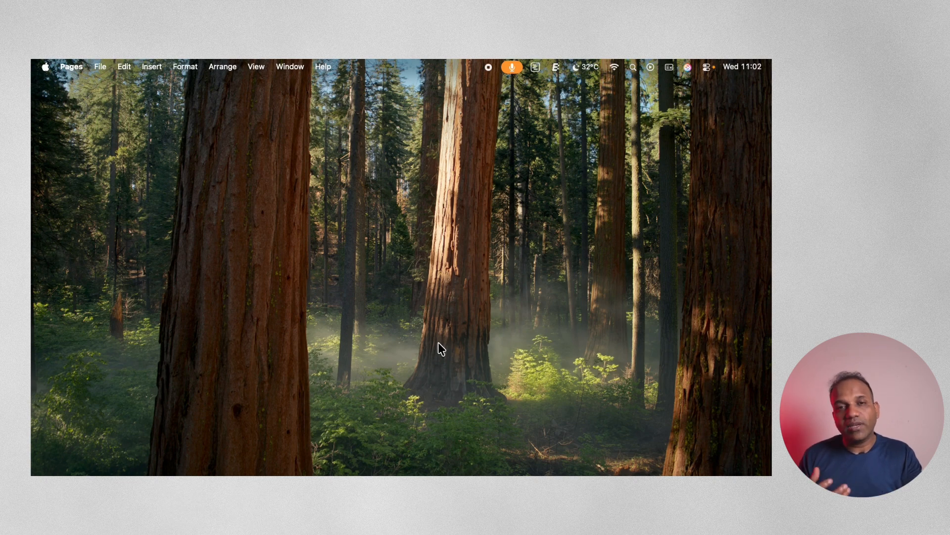
{"action": "key", "text": "super+n"}
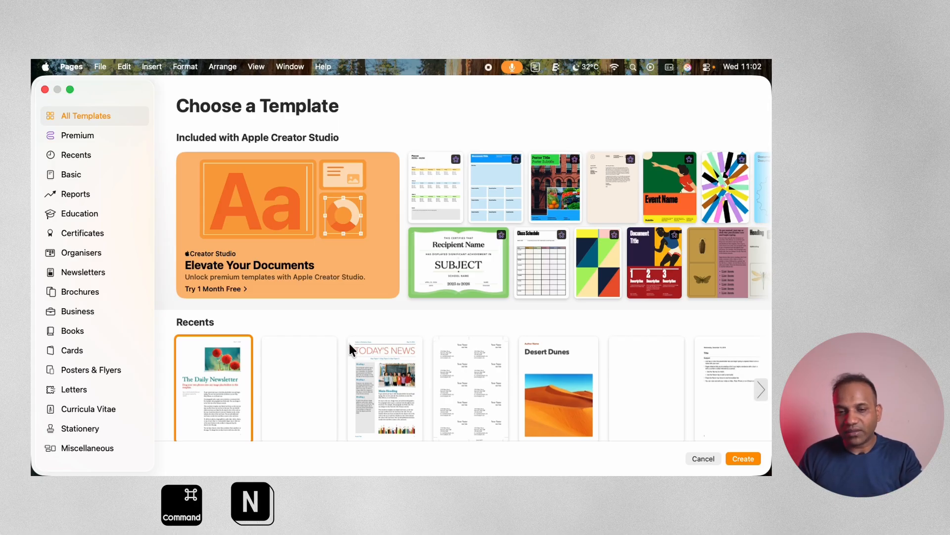
{"action": "key", "text": "Return"}
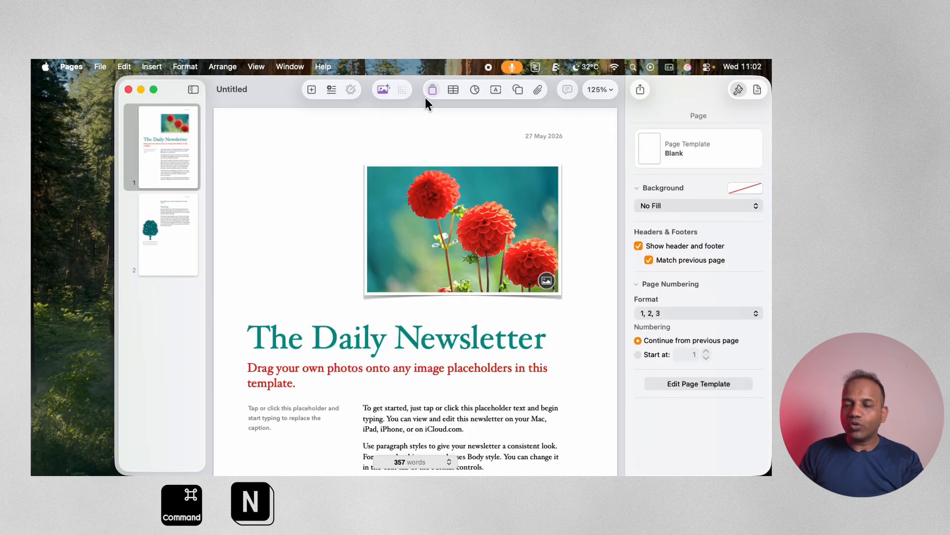
Step: Customise the toolbar by adding the Remove Background tool, and take it out again
{"action": "right_click", "coordinate": [283, 87]}
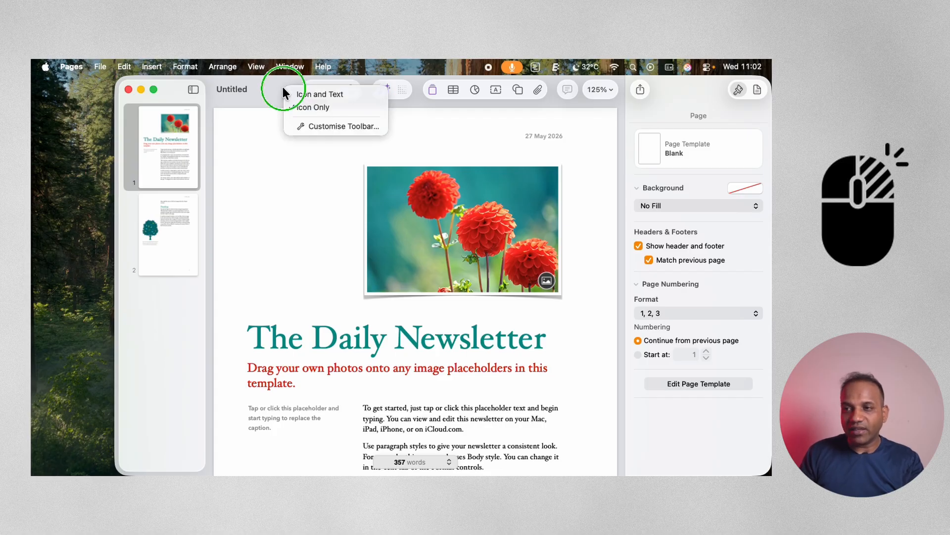
{"action": "left_click", "coordinate": [312, 127]}
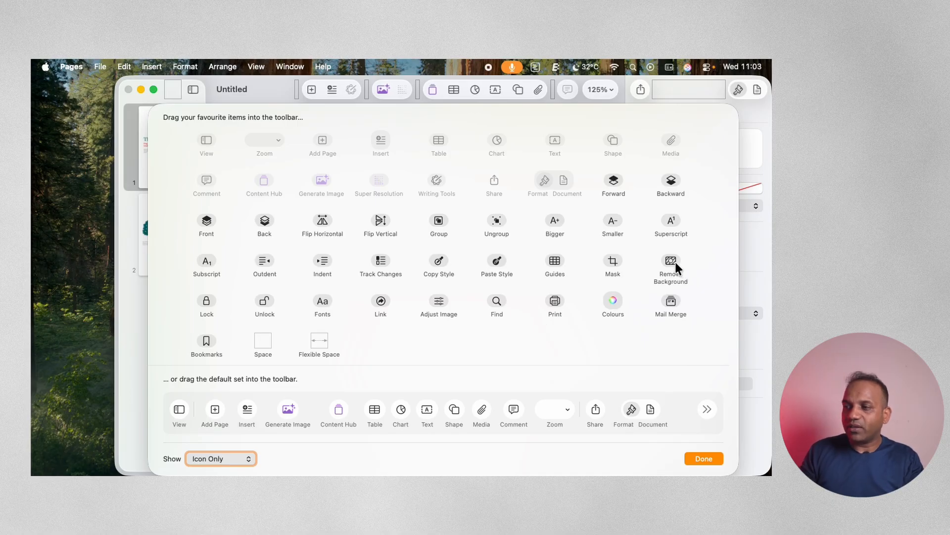
{"action": "left_click_drag", "start_coordinate": [675, 262], "coordinate": [681, 90]}
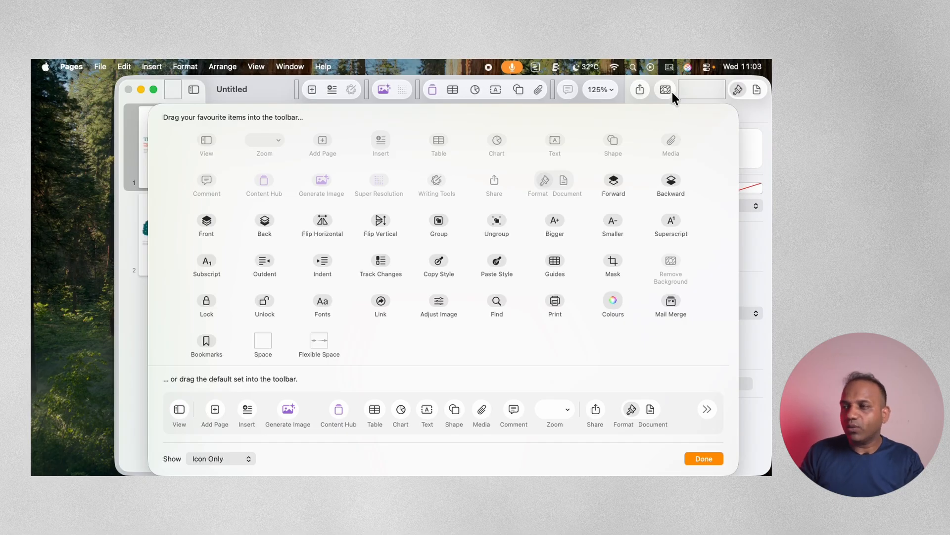
{"action": "left_click_drag", "start_coordinate": [666, 90], "coordinate": [679, 262]}
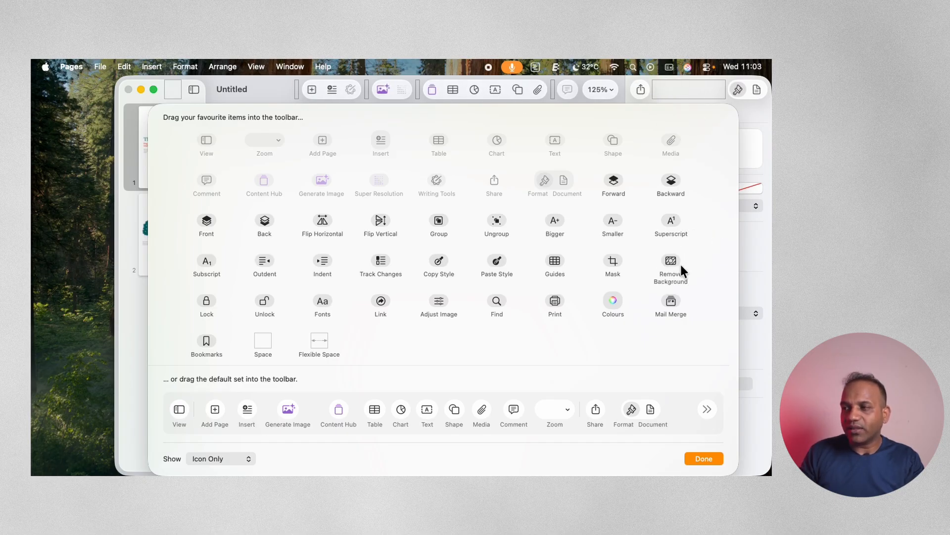
Step: Switch the toolbar display to Icon and Text, return it to Icon Only, and finish customising
{"action": "left_click", "coordinate": [245, 458]}
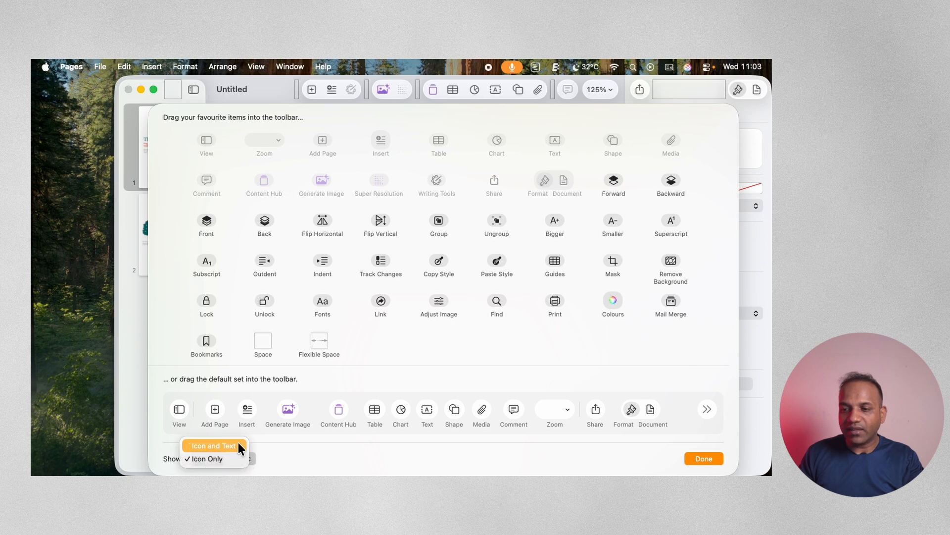
{"action": "left_click", "coordinate": [239, 442]}
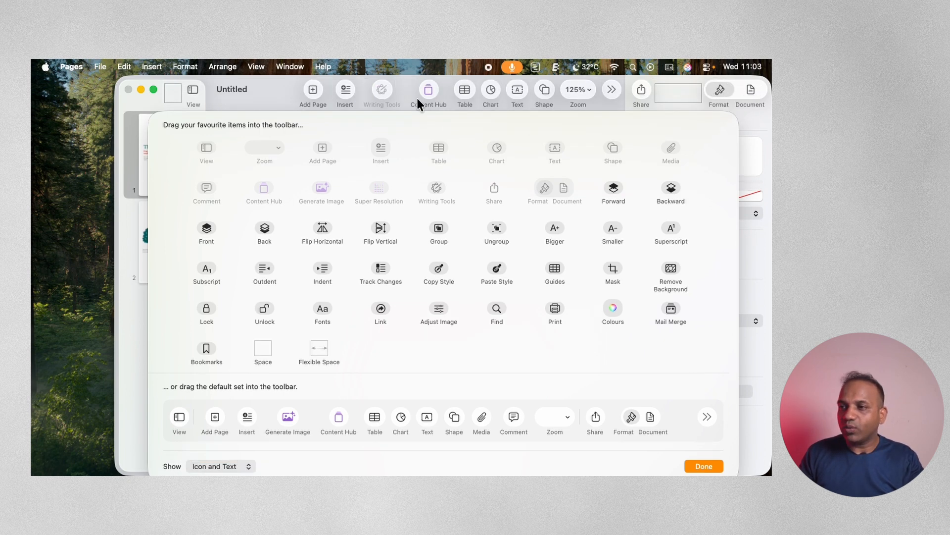
{"action": "left_click", "coordinate": [248, 466]}
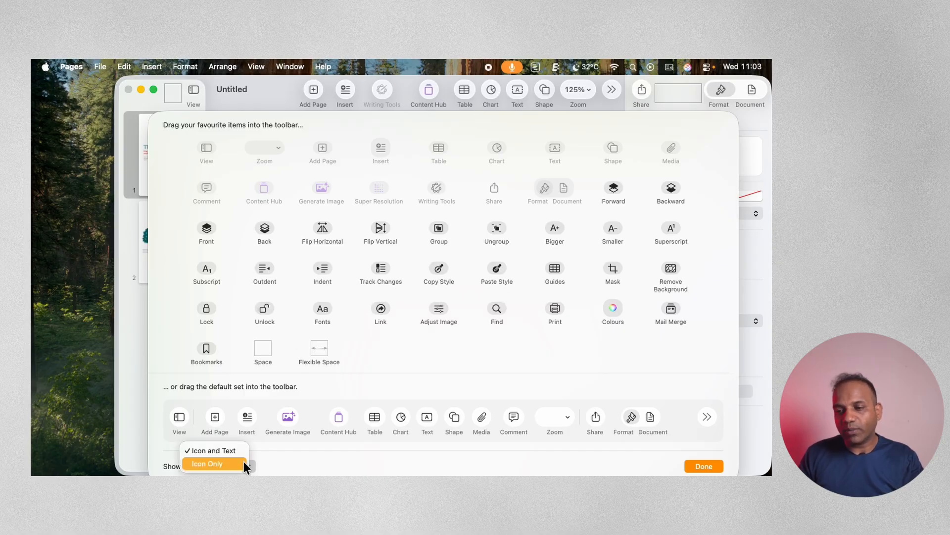
{"action": "left_click", "coordinate": [243, 461]}
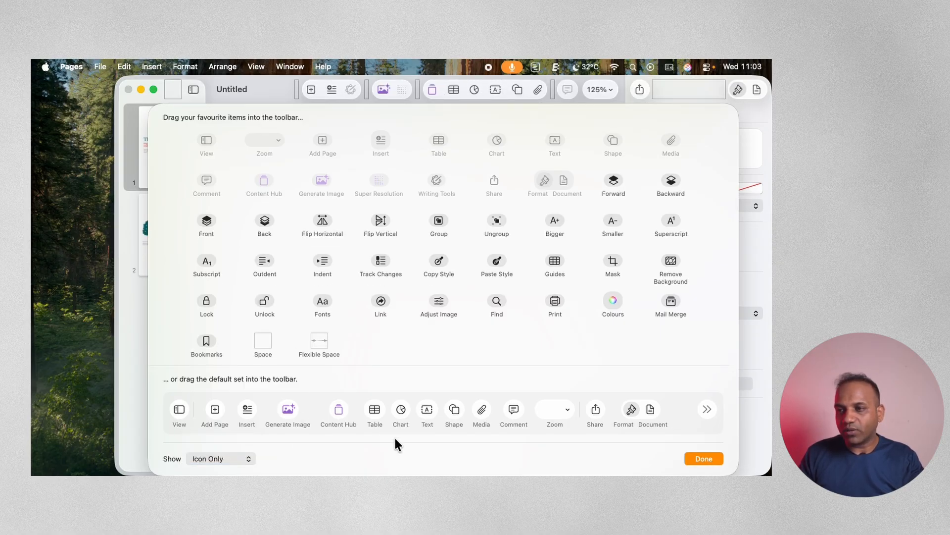
{"action": "left_click", "coordinate": [700, 457]}
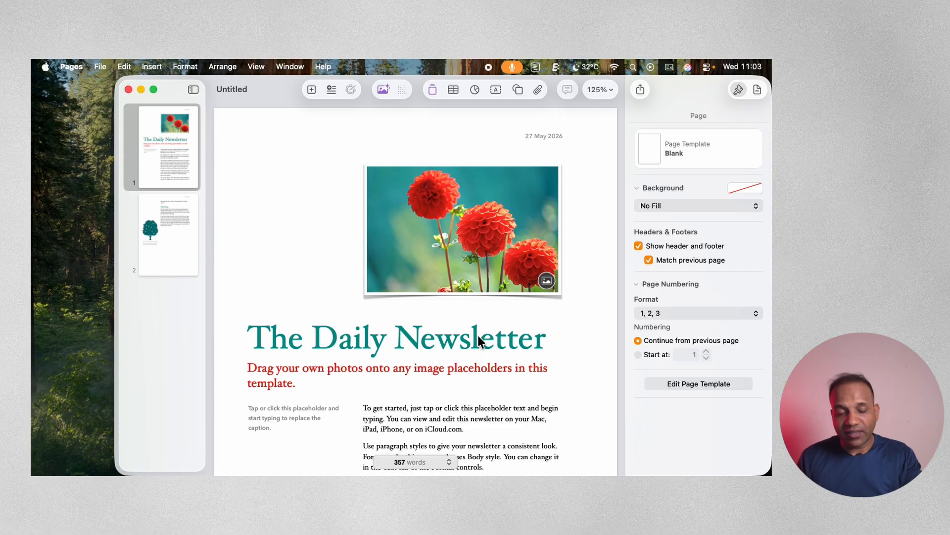
Step: Examine the print settings for printer choice, page range, page selection and PDF output, and leave without printing
{"action": "key", "text": "super+p"}
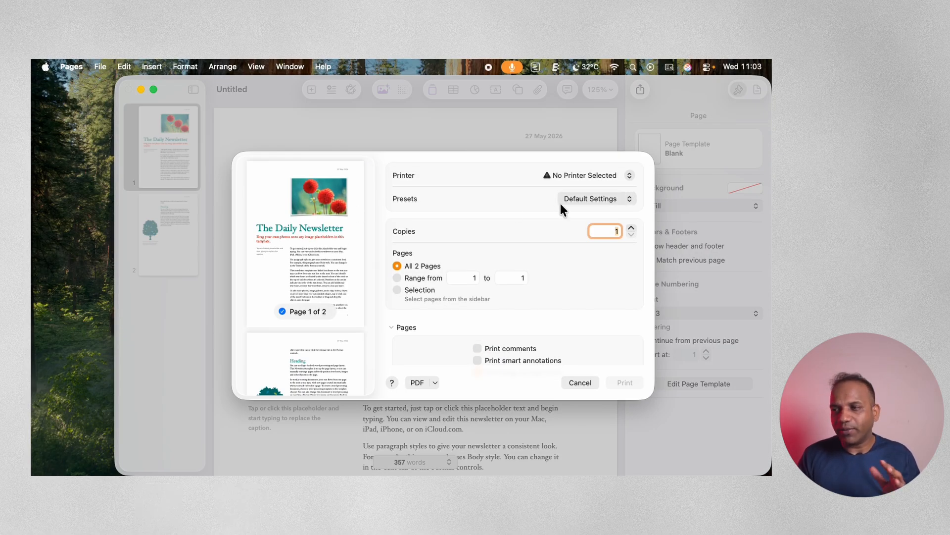
{"action": "left_click", "coordinate": [579, 177]}
{"action": "left_click", "coordinate": [513, 180]}
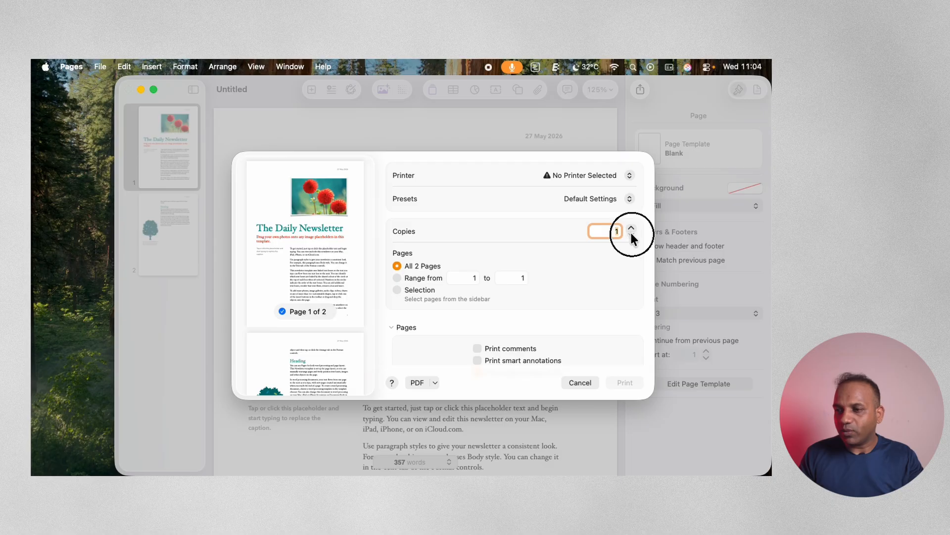
{"action": "left_click", "coordinate": [397, 278]}
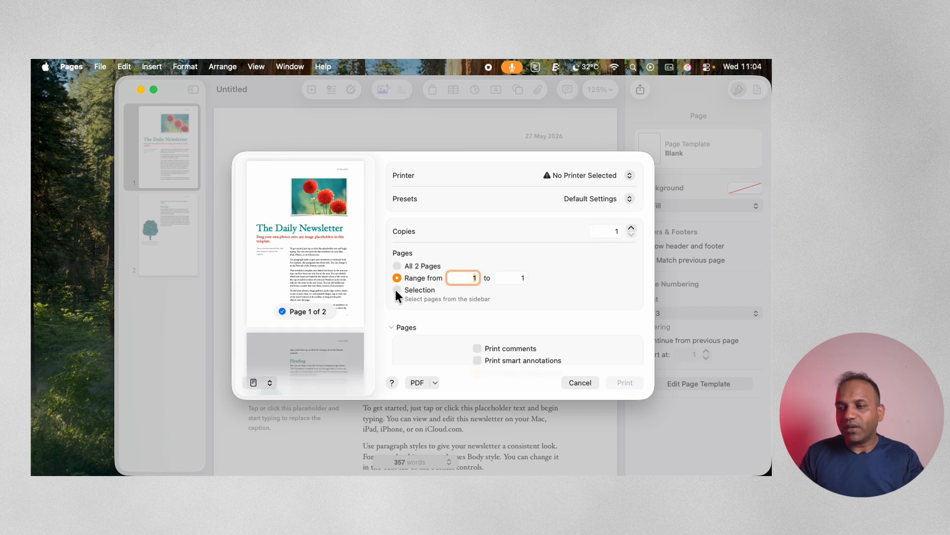
{"action": "left_click", "coordinate": [396, 289]}
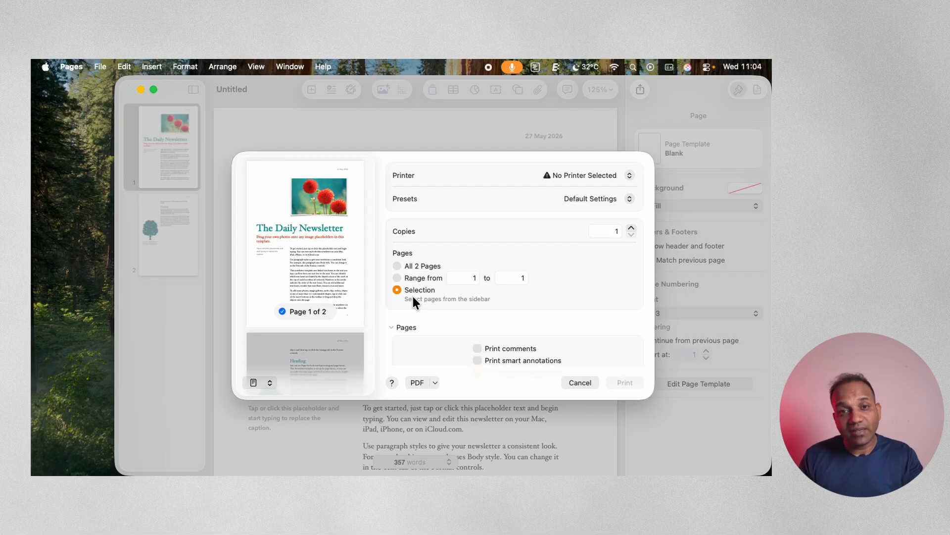
{"action": "scroll", "coordinate": [468, 297], "scroll_direction": "down", "scroll_amount": 3}
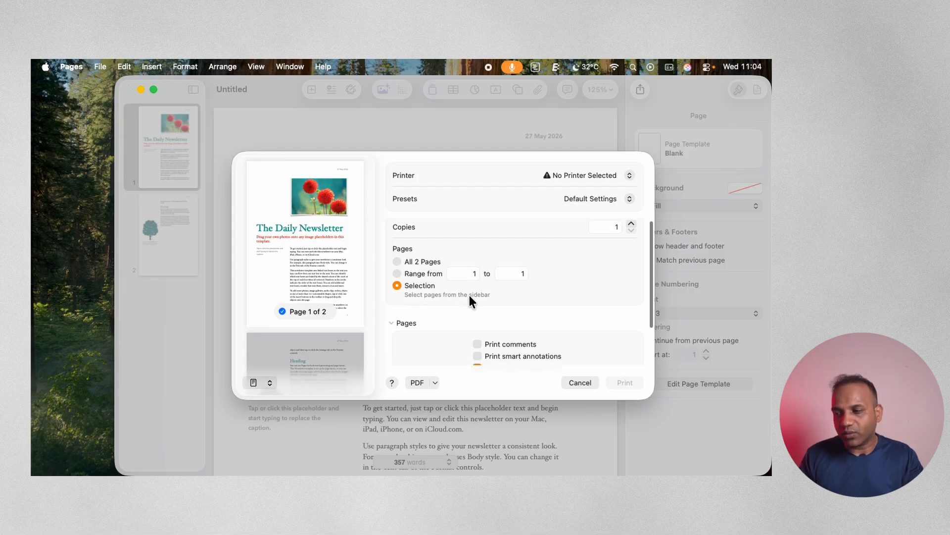
{"action": "left_click", "coordinate": [435, 382]}
{"action": "left_click", "coordinate": [436, 382]}
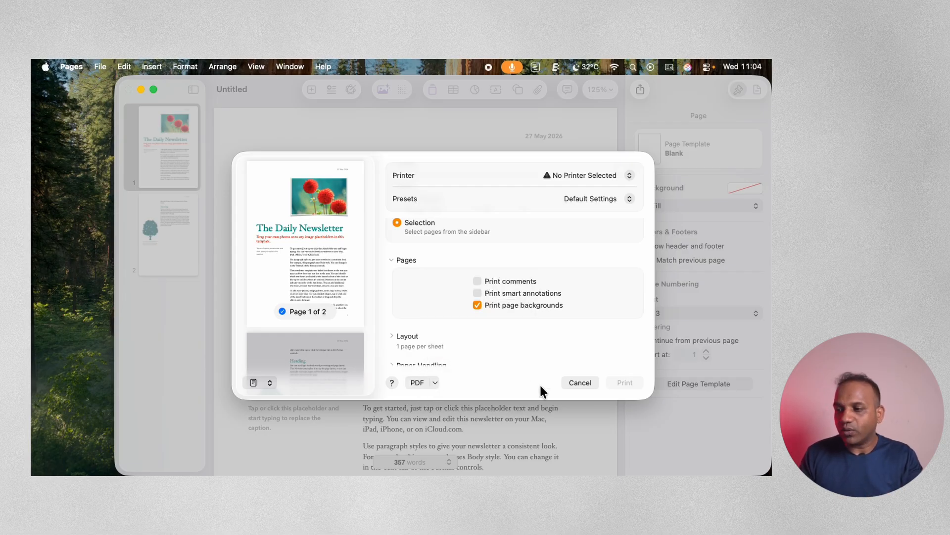
{"action": "left_click", "coordinate": [581, 382]}
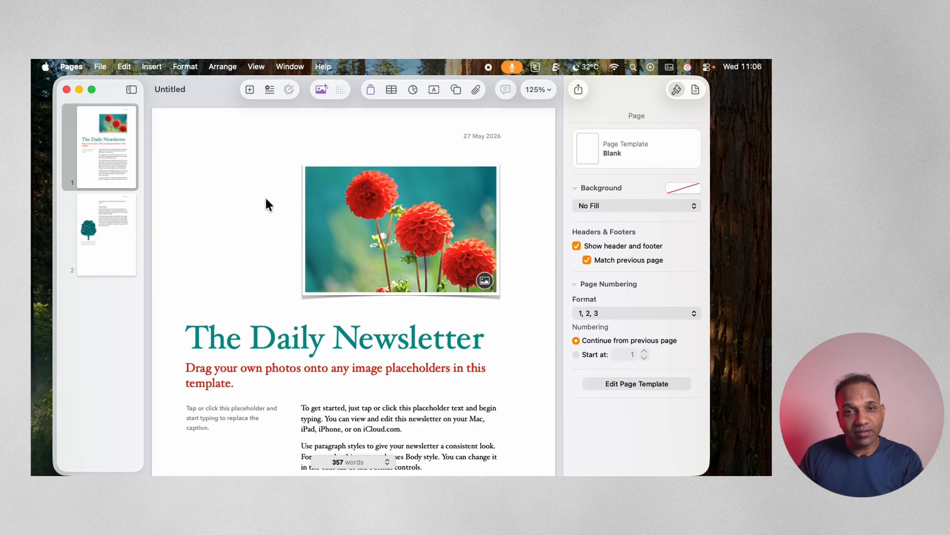
Step: Export the newsletter to the Desktop as a Word document named daily news 1 and look through it in WPS Office
{"action": "left_click", "coordinate": [104, 65]}
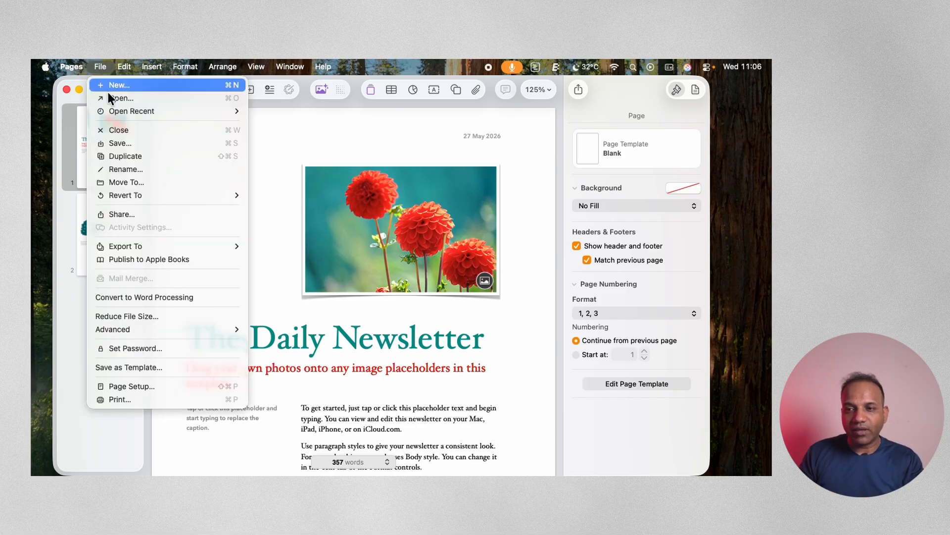
{"action": "mouse_move", "coordinate": [144, 246]}
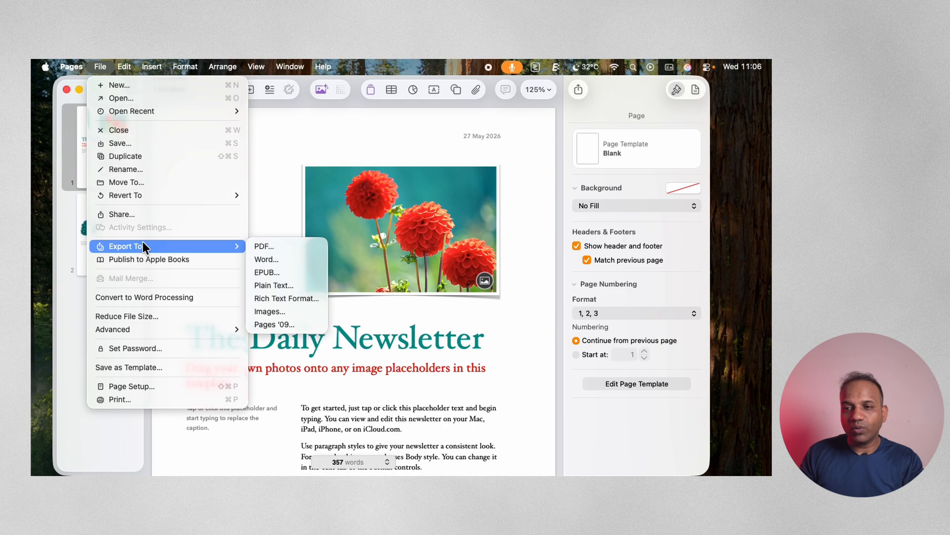
{"action": "left_click", "coordinate": [251, 254]}
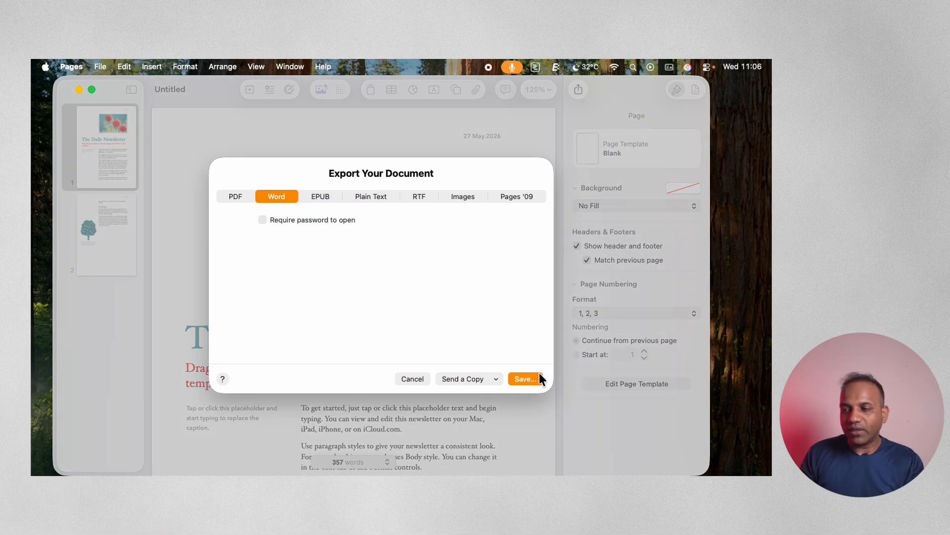
{"action": "left_click", "coordinate": [524, 379]}
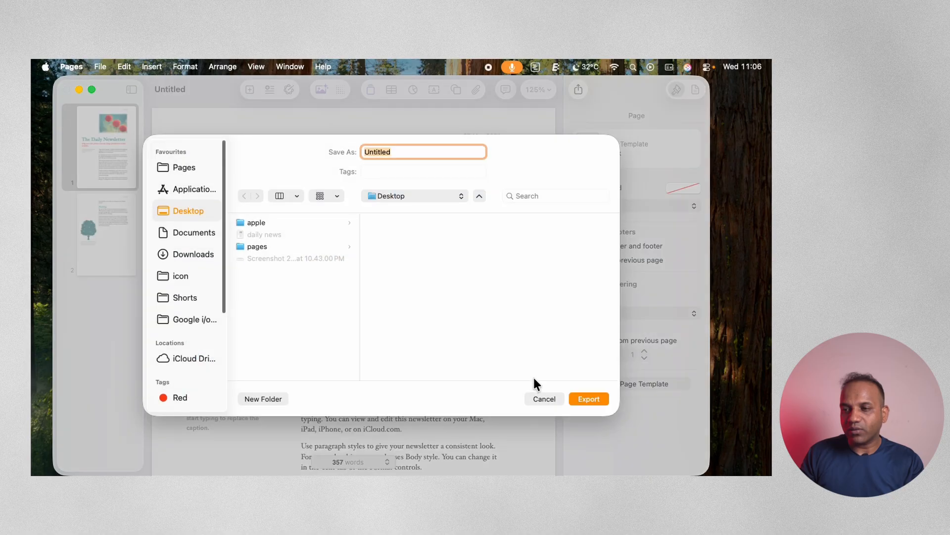
{"action": "key", "text": "BackSpace"}
{"action": "type", "text": "daily news 1"}
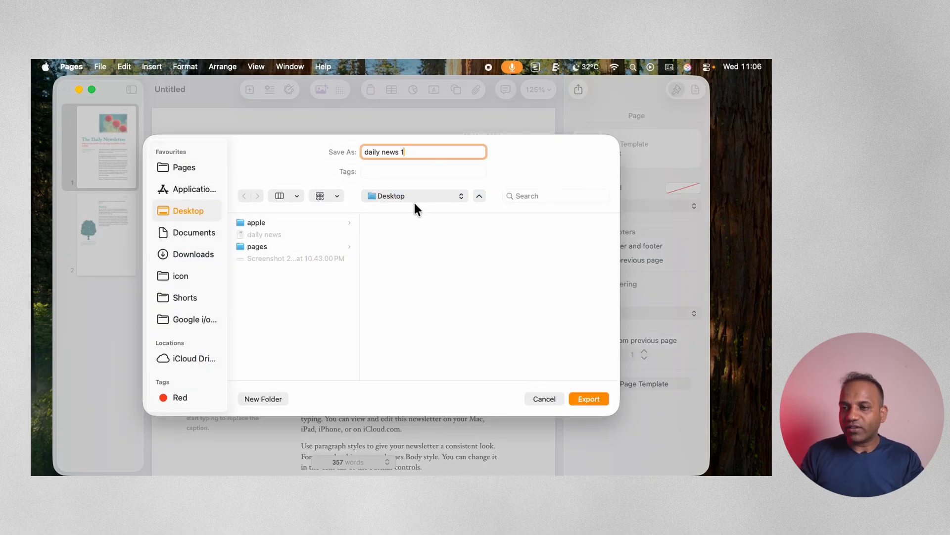
{"action": "left_click", "coordinate": [589, 398]}
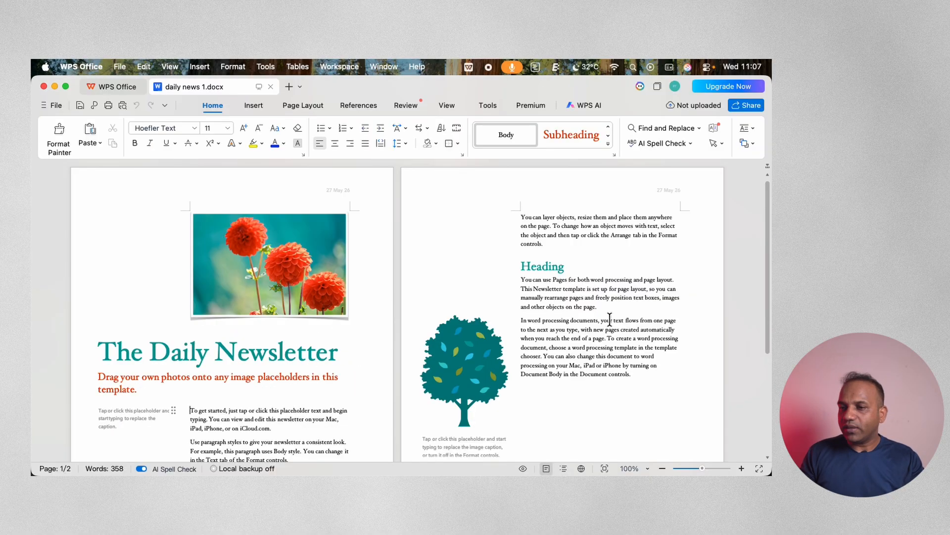
{"action": "scroll", "coordinate": [343, 309], "scroll_direction": "down", "scroll_amount": 3}
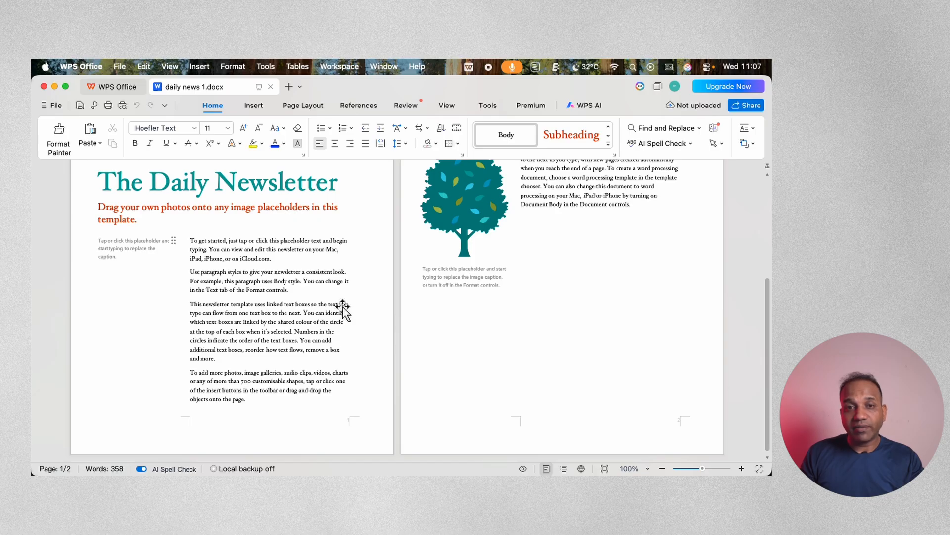